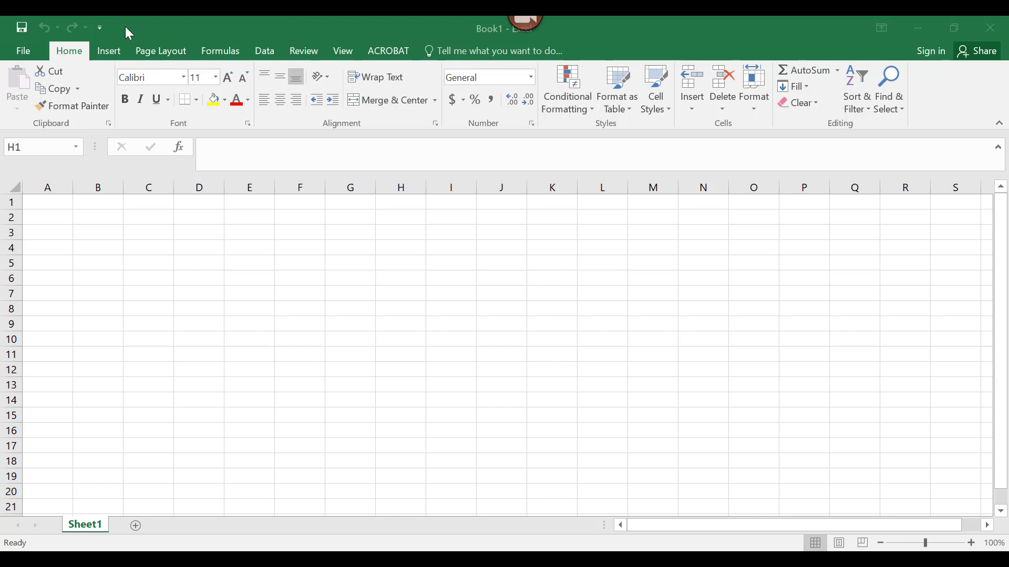
Insert a text box spanning about K3 to S21 and enter the heading "Decision Variables" in it.
click(104, 49)
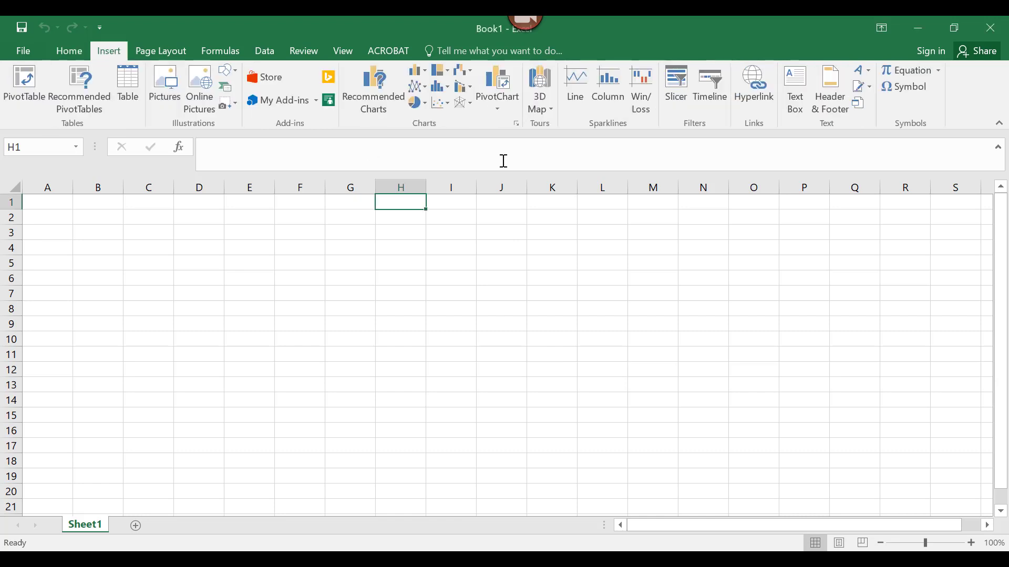
click(796, 84)
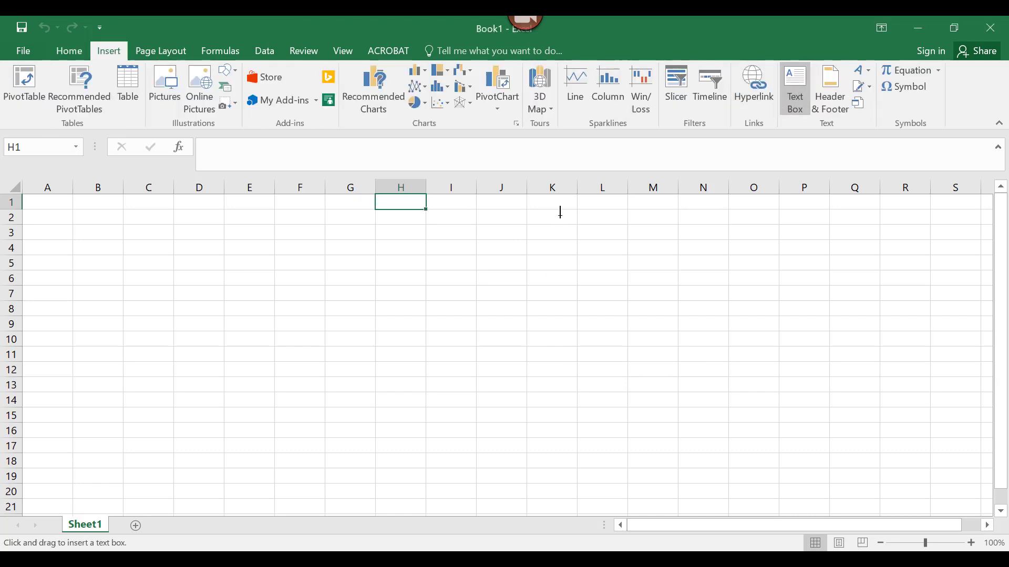
mouse_move(559, 226)
mouse_down()
mouse_move(692, 374)
mouse_move(954, 510)
mouse_up()
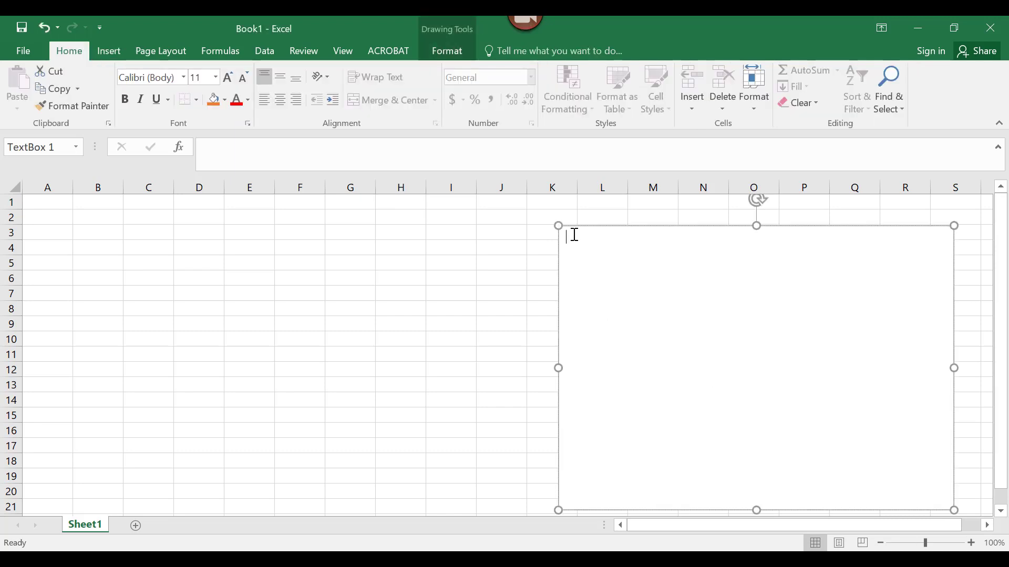
text(Decision Variables  )
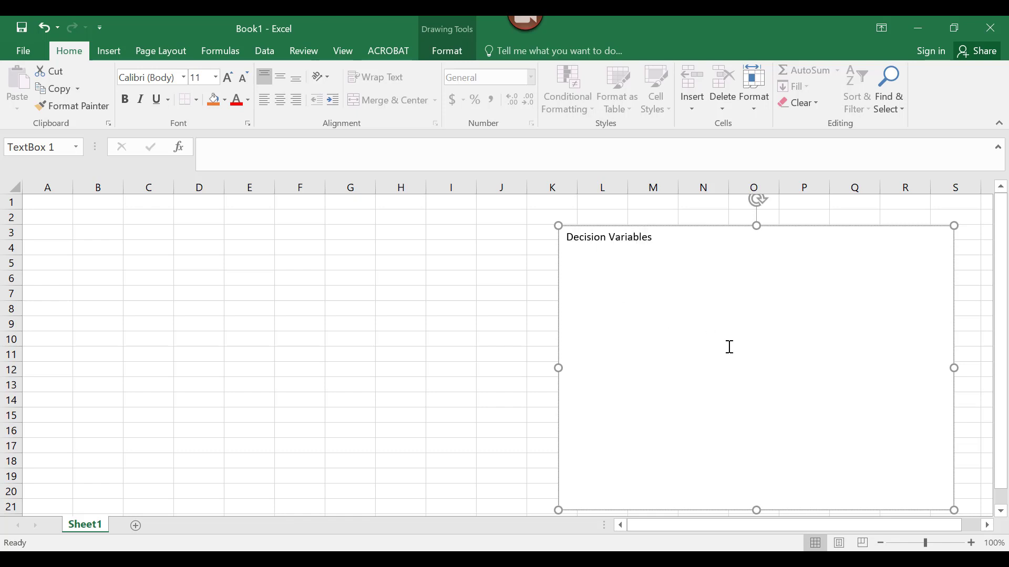
Define the variables under the heading: "Let T be the number of turkey sandwiches to make" and "Let C be the number of club sandwiches to make".
text(Let T be the number of)
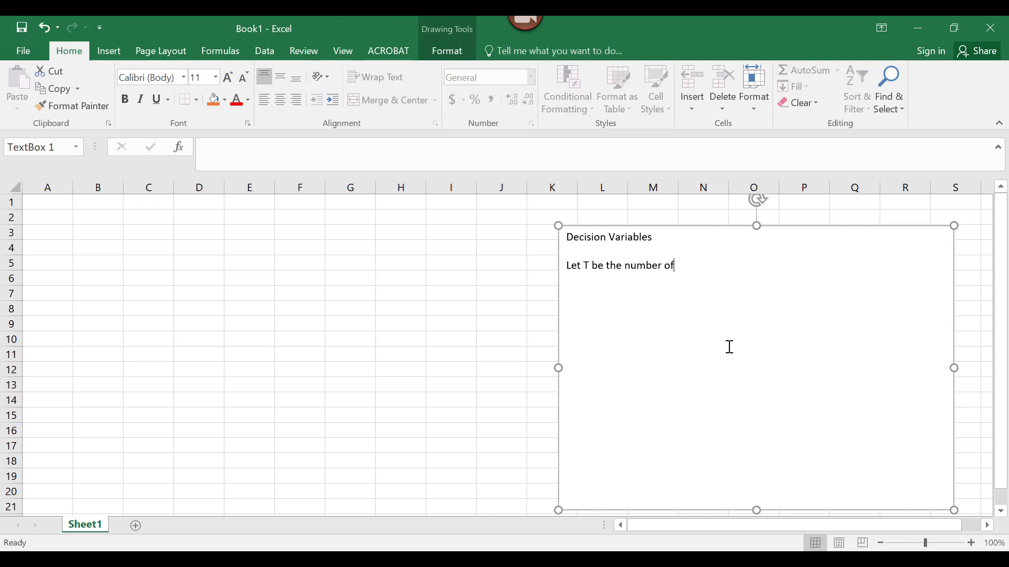
text( turkey sandwiches to make )
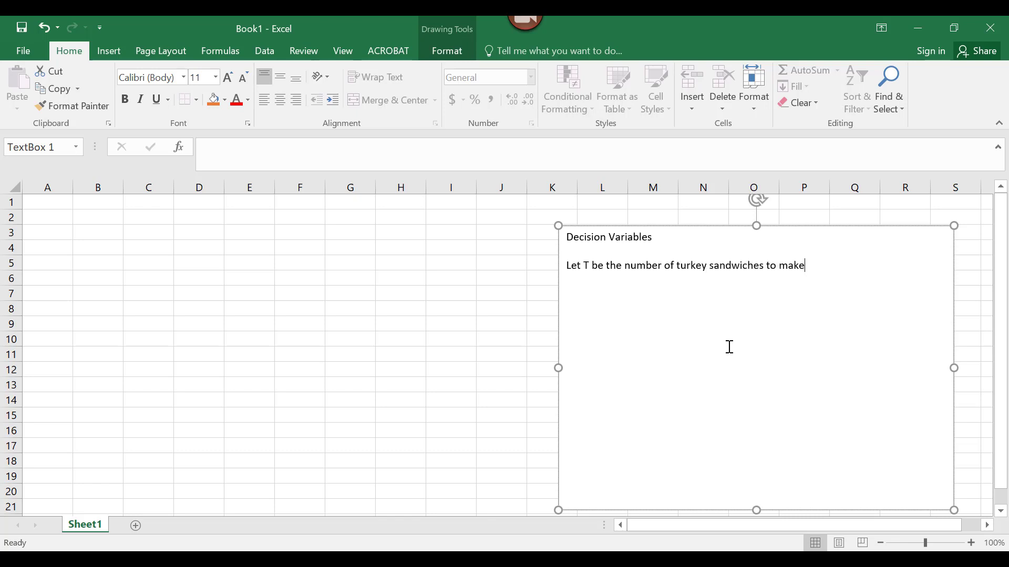
text(Let C be the number of )
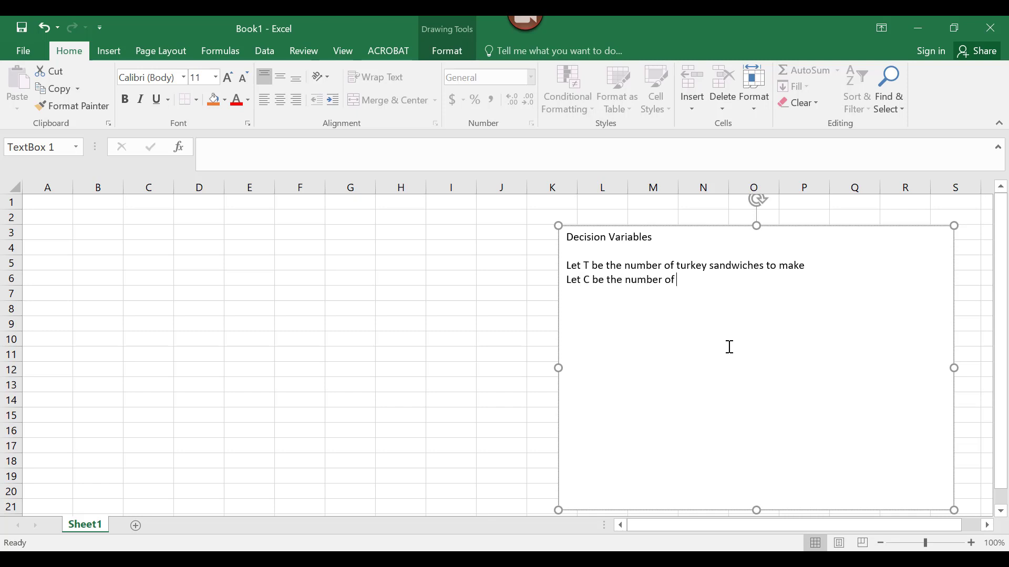
text(club sandwiches to make  )
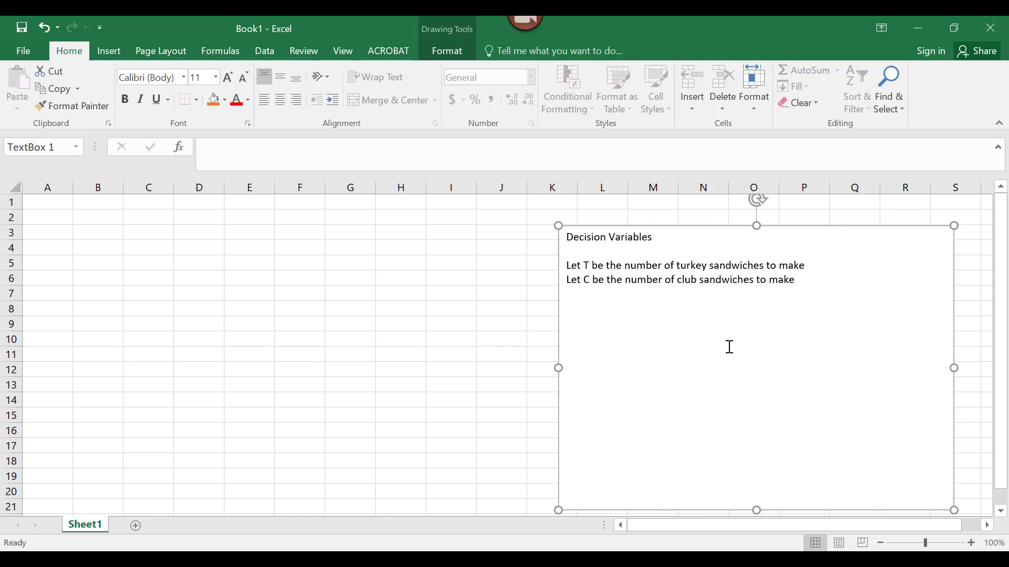
Add an "Objective" heading to the text box with the function "max 4T + 3C" below it.
text(Objective  )
text(4)
key(BackSpace)
text(max 4T + 3C)
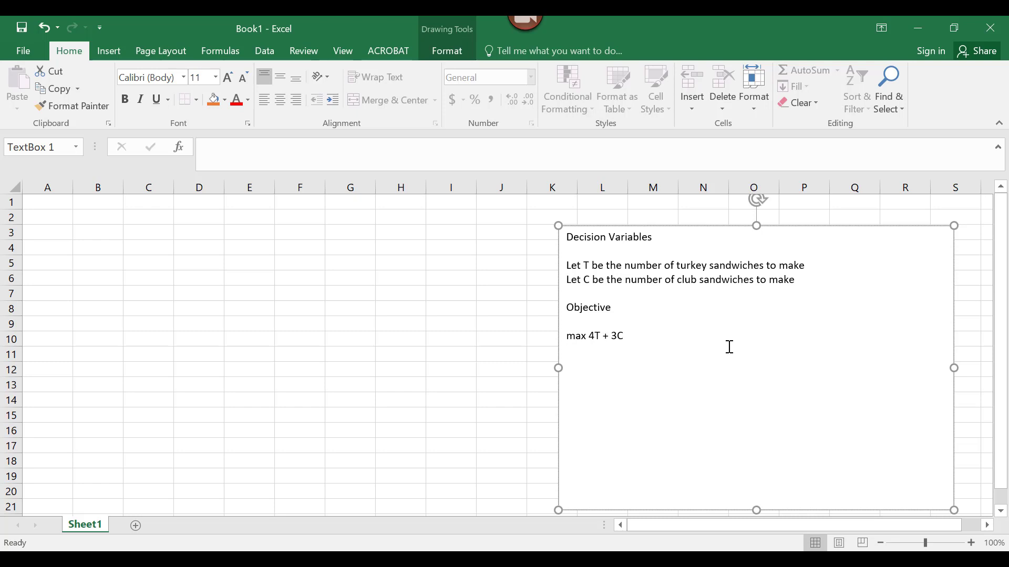
Add the constraints "s.t. 0.4T + 0.5C <= 20 (Bread)" and "0.6T + 0.3C <=21 (Turkey)" below the objective function.
key(Return)
key(Return)
text(s.t. 0.4T + 0.5C <= 20 (Breac)
text())
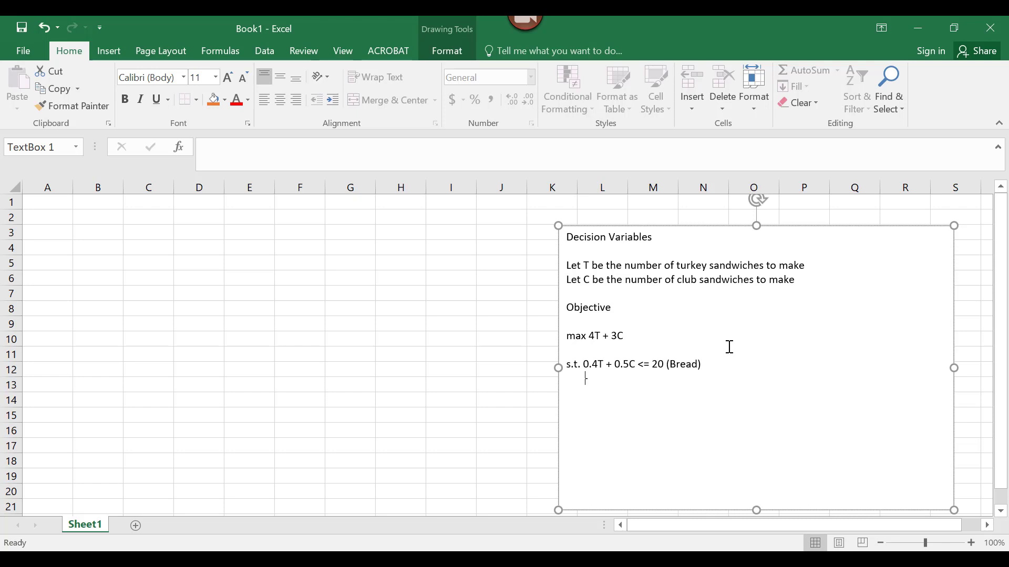
text(    0.6T + 0.3C <=21 (Tu)
key(BackSpace)
text(urkey) )
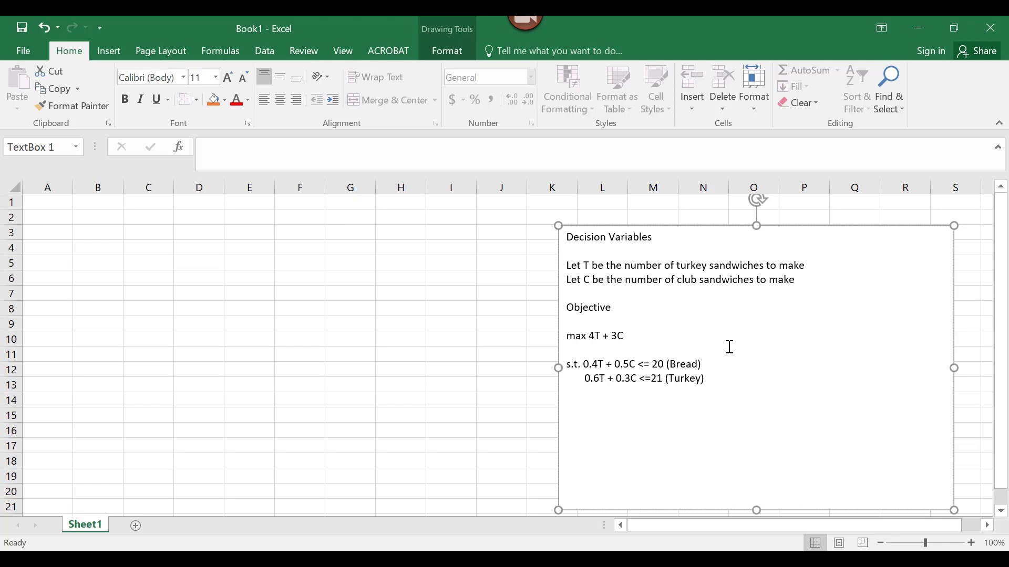
Add the constraint "0.2C <= 5 (Bacon)", indented below the turkey constraint.
text(                   0.2C)
text( <)
text(=)
text( 5  (Bacon)                           )
Add the constraints "T >= 0 (Non-negativity)" and "C >= 0 (Non-negativity)" to finish the text box.
text(T >=)
text( 0  (No)
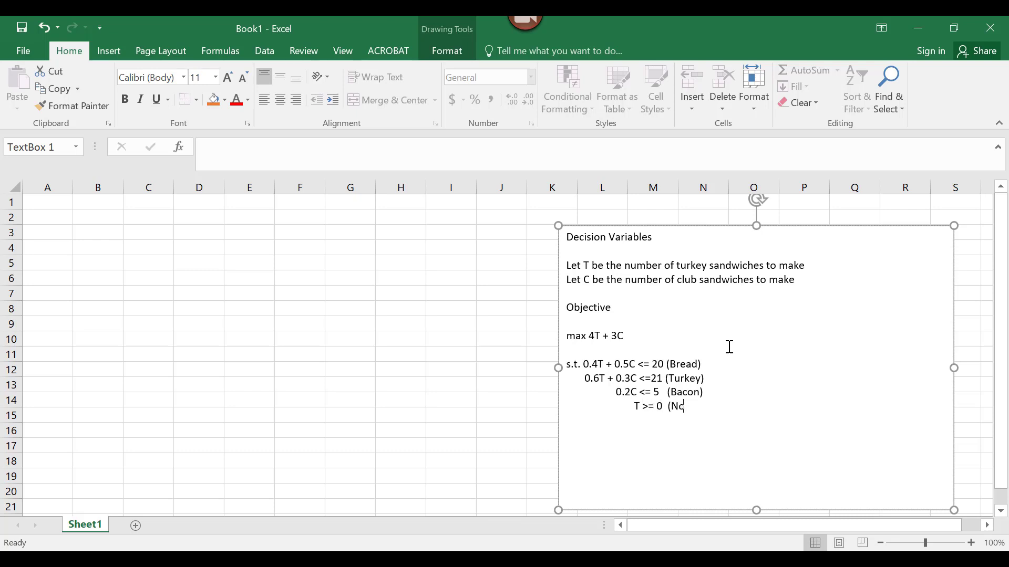
text(n-negativity))
key(Return)
text(C >= 0 (Non0)
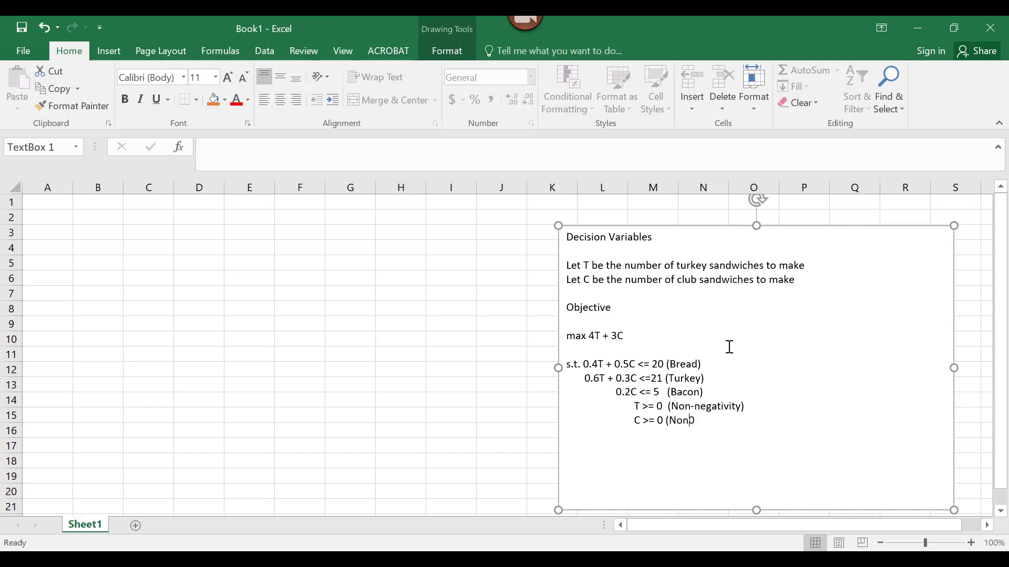
key(BackSpace)
text(-negativity))
click(388, 382)
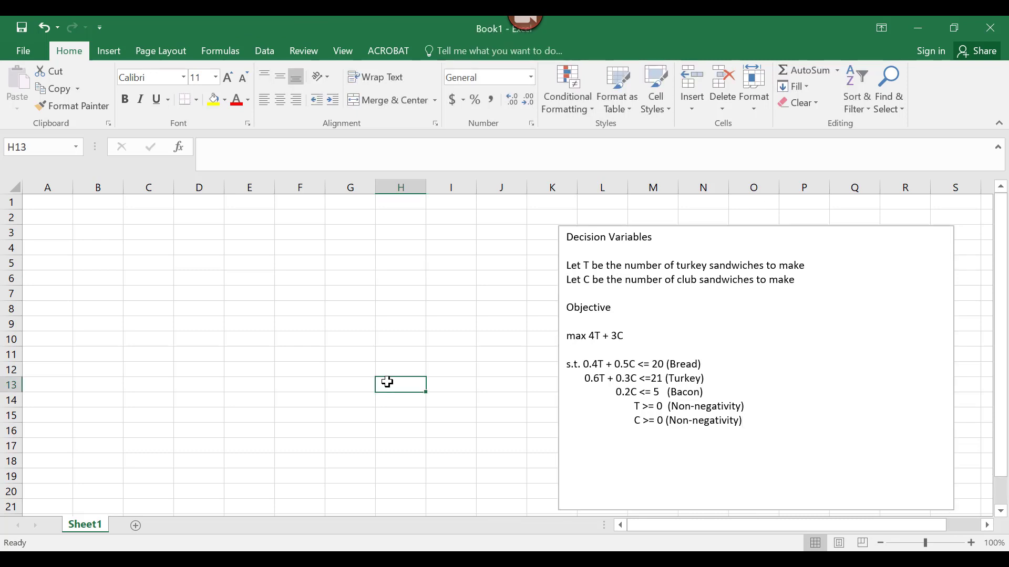
Enter the label "Decision Variables" in cell A1.
click(66, 201)
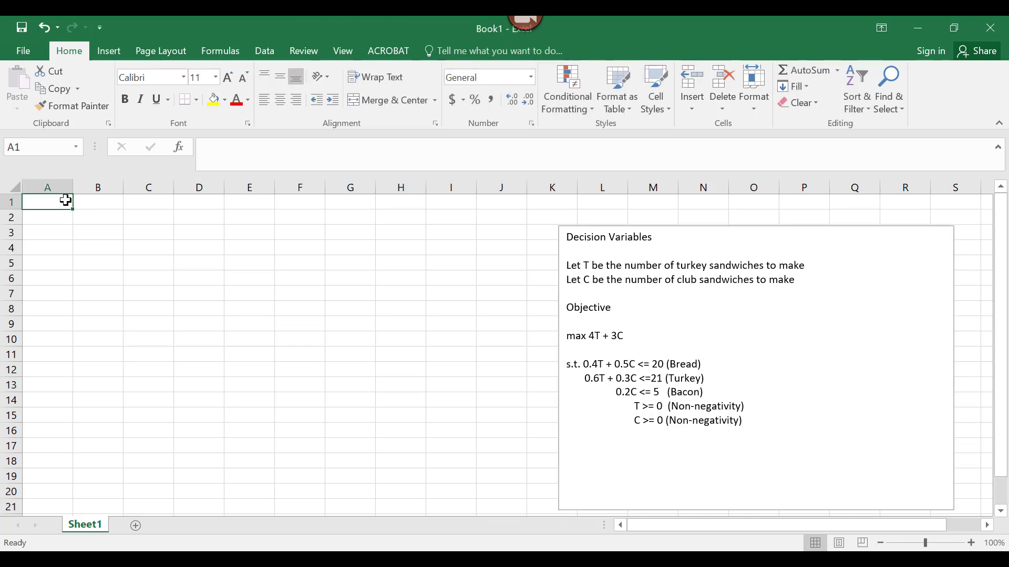
text(Decision Var)
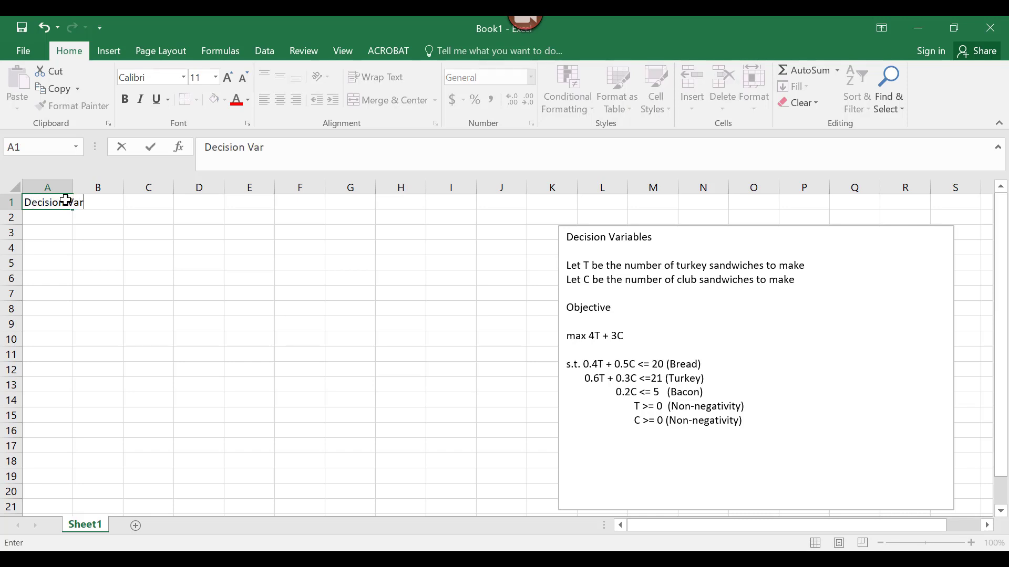
text(iables)
key(Return)
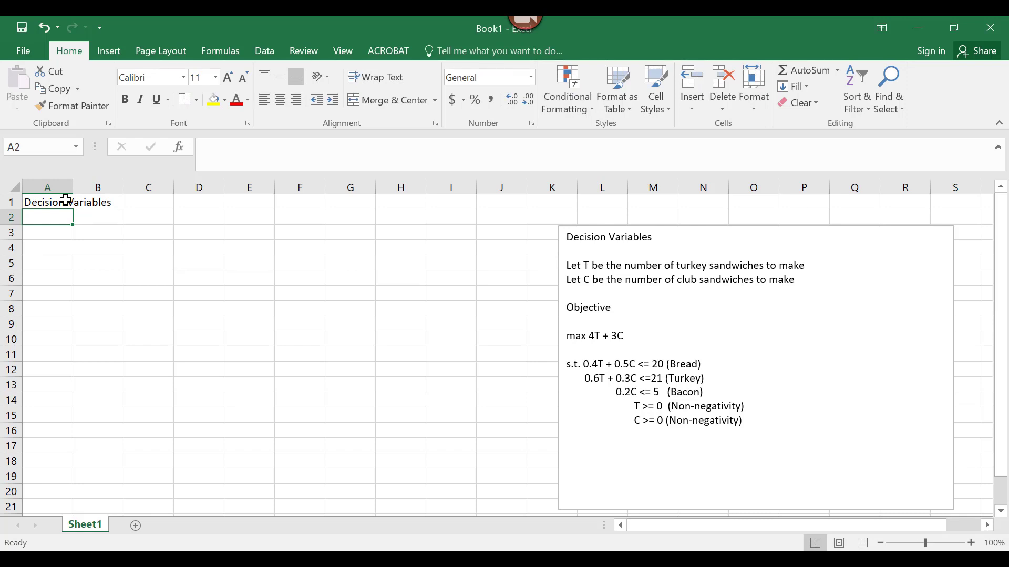
Enter the variable names T in cell C1 and C in cell D1.
click(66, 200)
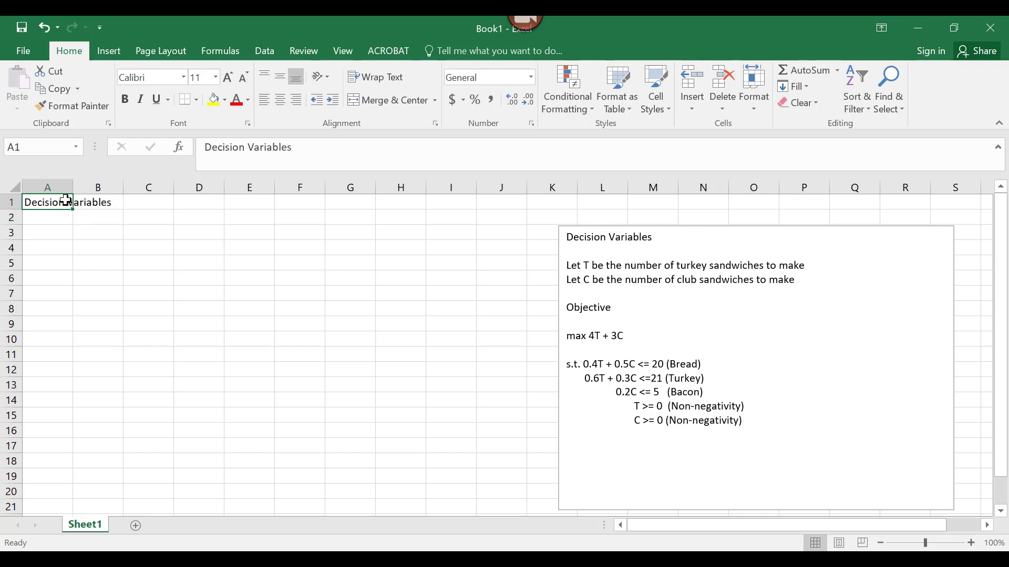
key(Right)
key(Right)
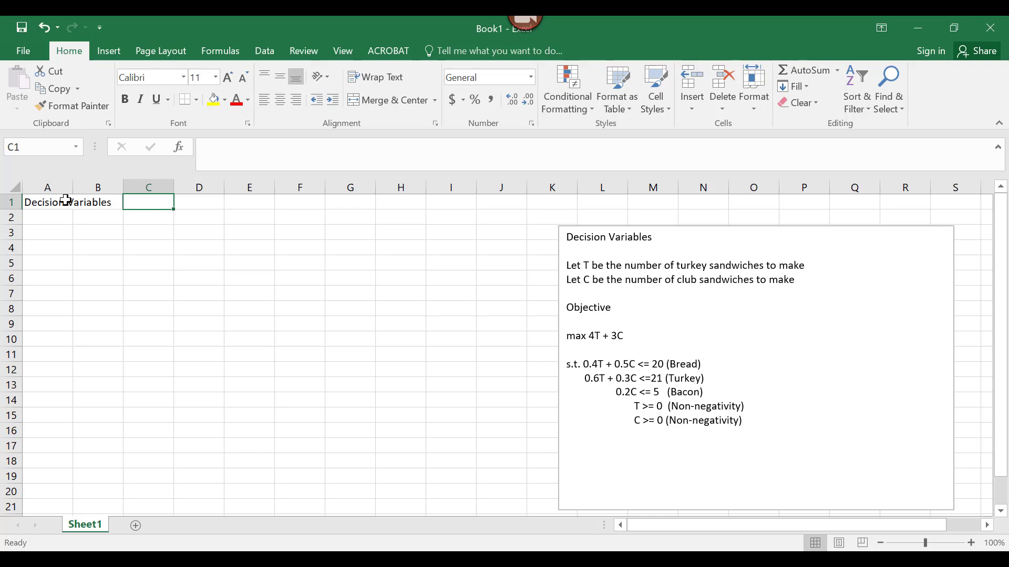
text(T)
key(Right)
text(C)
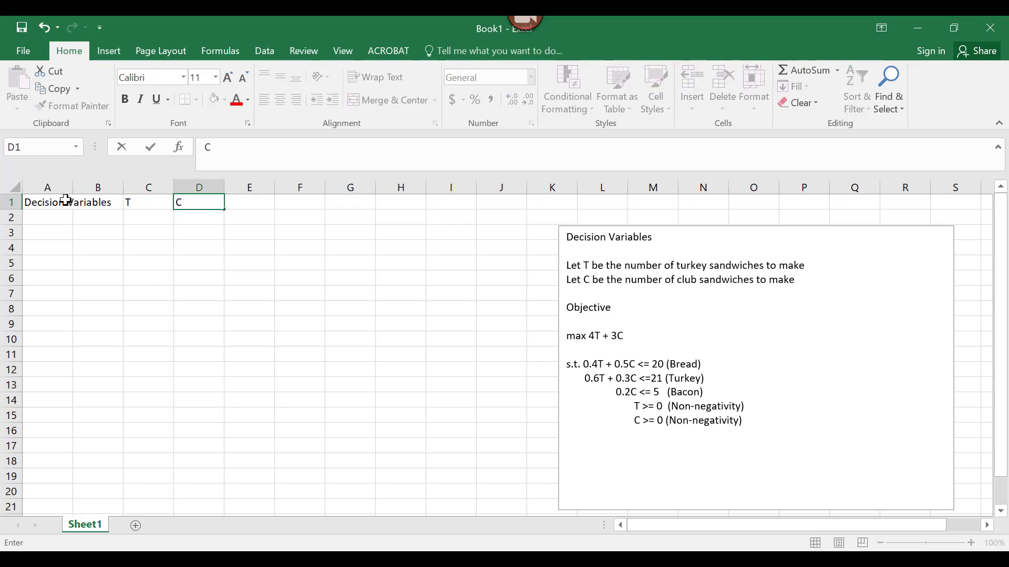
Fill the decision variable cells C2:D2 with yellow.
key(Left)
key(Down)
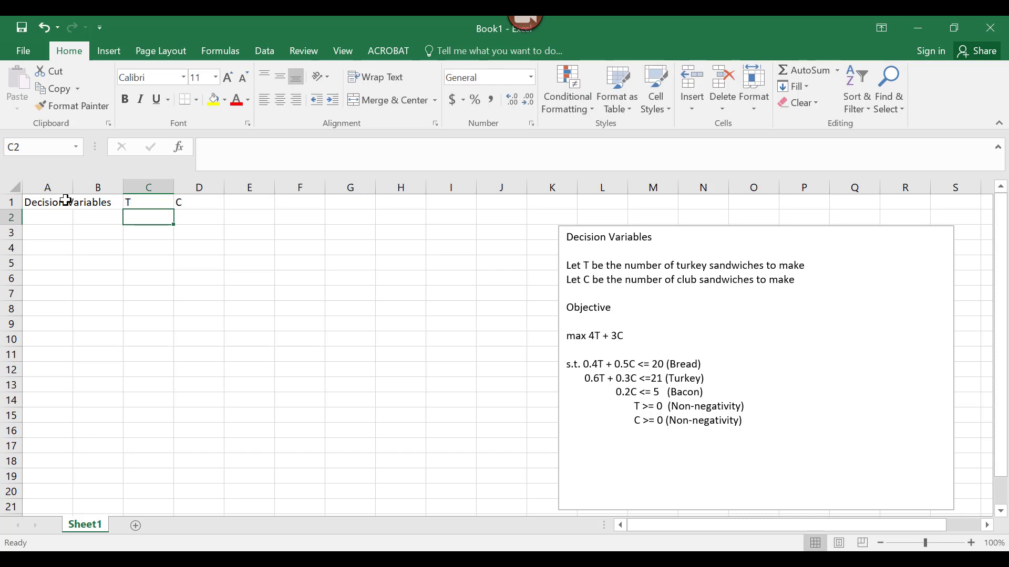
key(shift+Right)
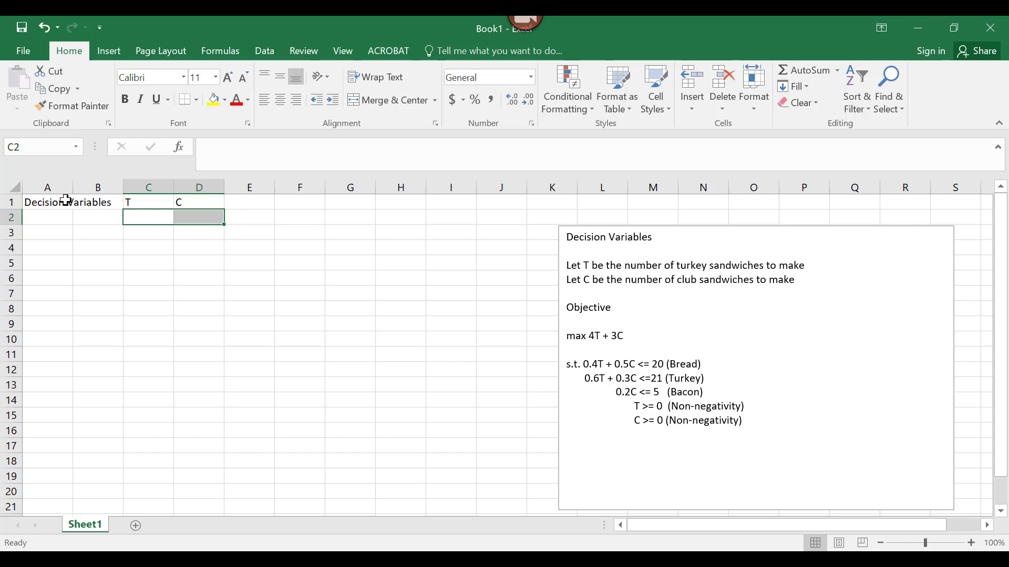
click(214, 99)
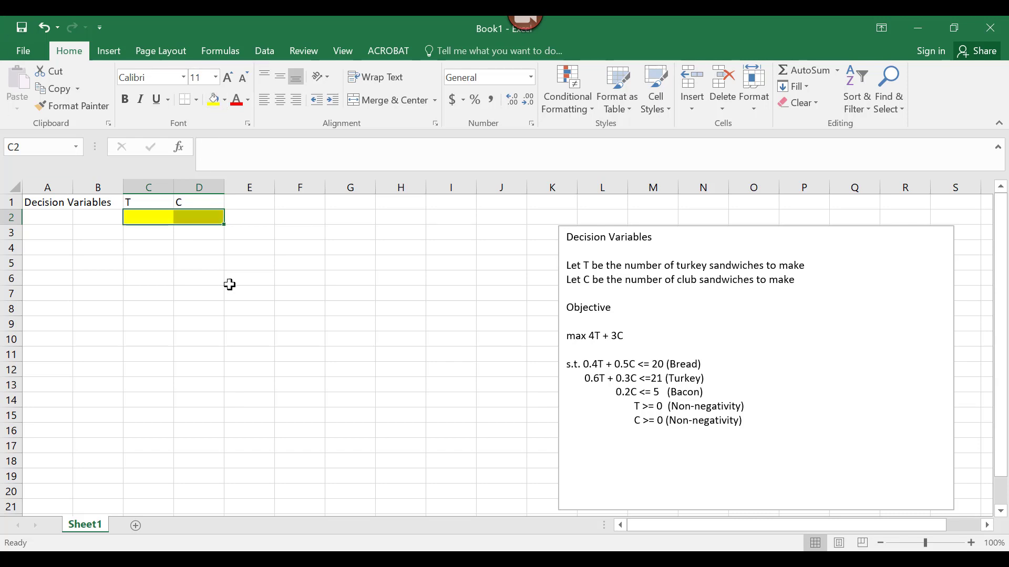
Enter the label "Objective" in cell A4.
click(56, 244)
text(Obe)
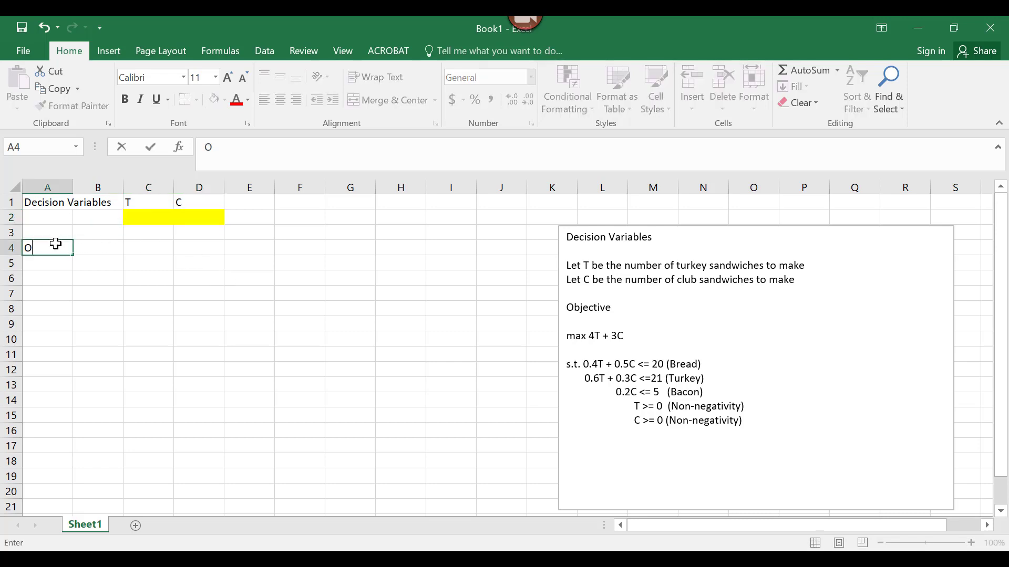
key(BackSpace)
text(je)
key(BackSpace)
key(BackSpace)
text(jective)
key(Tab)
key(Tab)
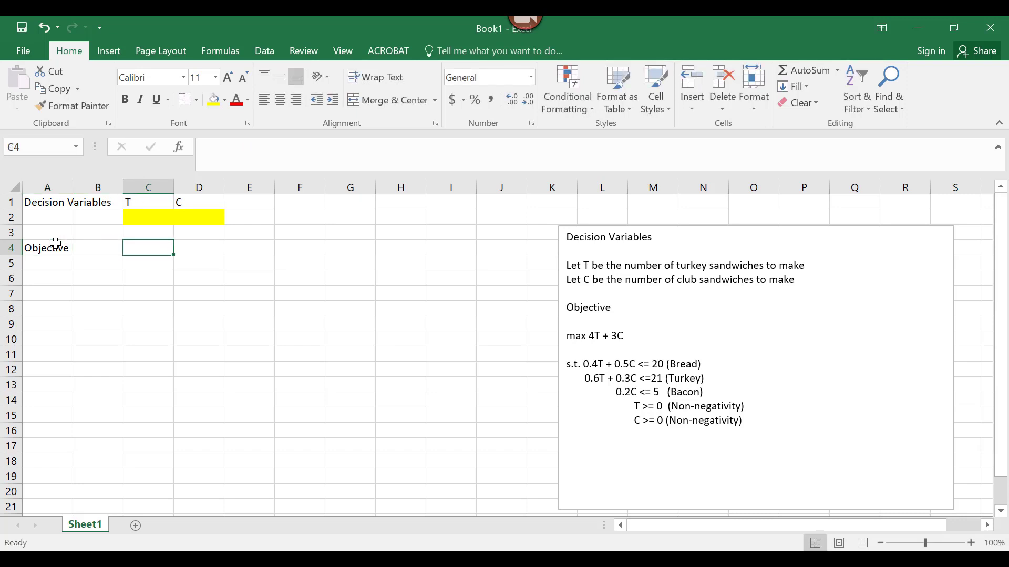
Enter the headers T and C in C4:D4, with the objective coefficients 4 in C5 and 3 in D5.
text(T)
key(Tab)
text(C)
key(Return)
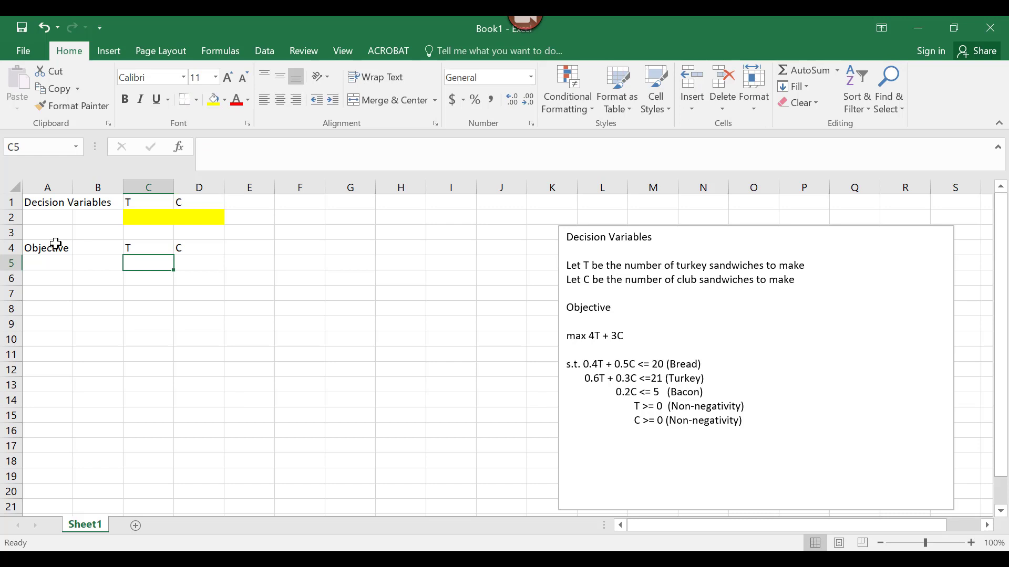
text(4)
key(Tab)
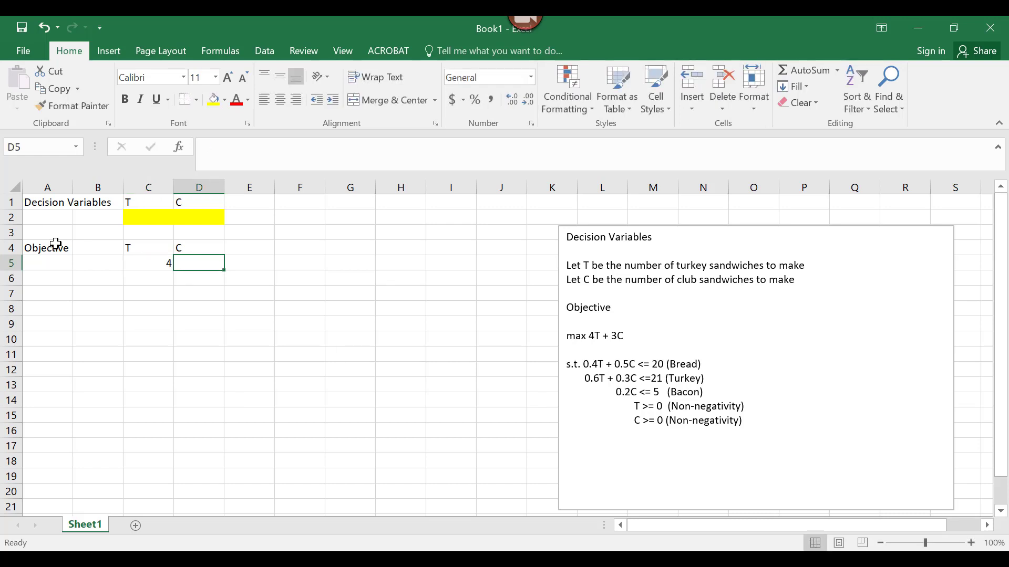
text(3)
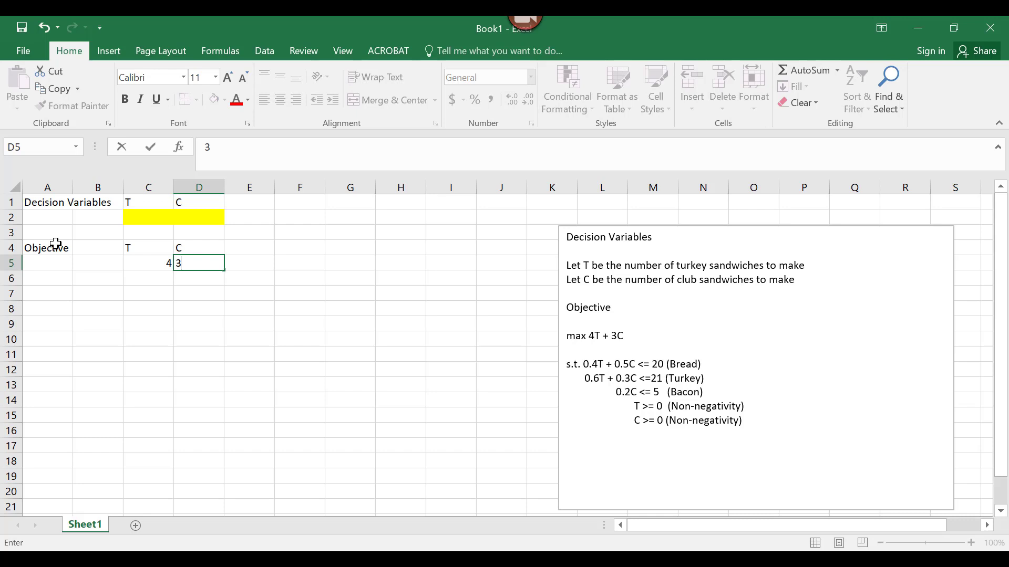
key(Tab)
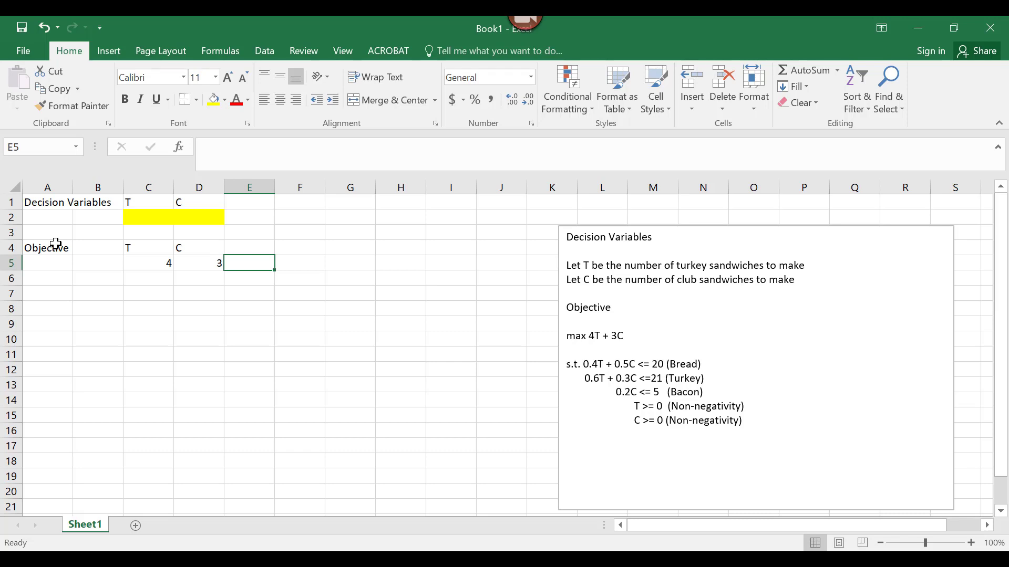
Enter the objective formula =(C5*C2)+(D5*D2) in cell F5.
key(Right)
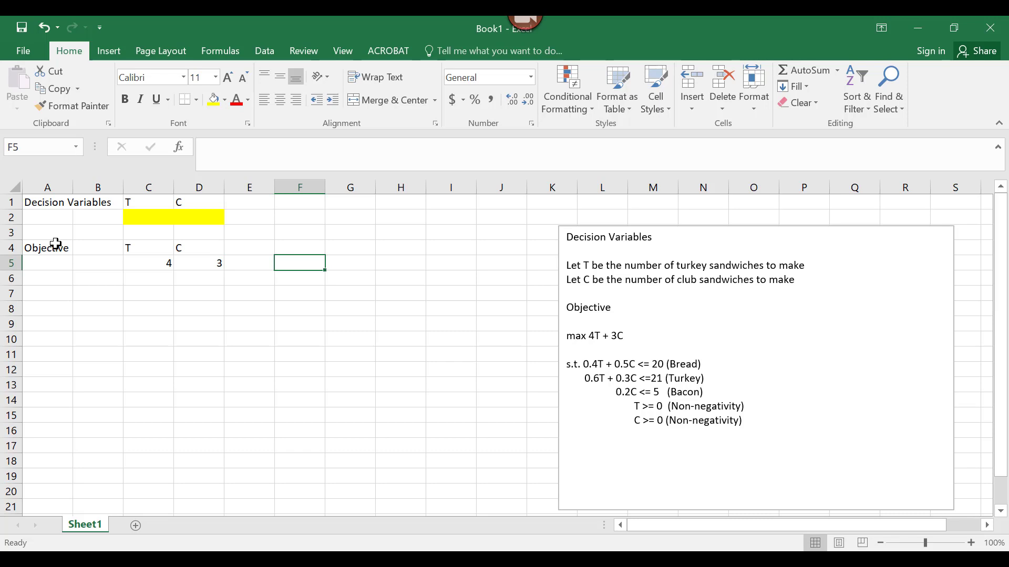
text(=(C5)
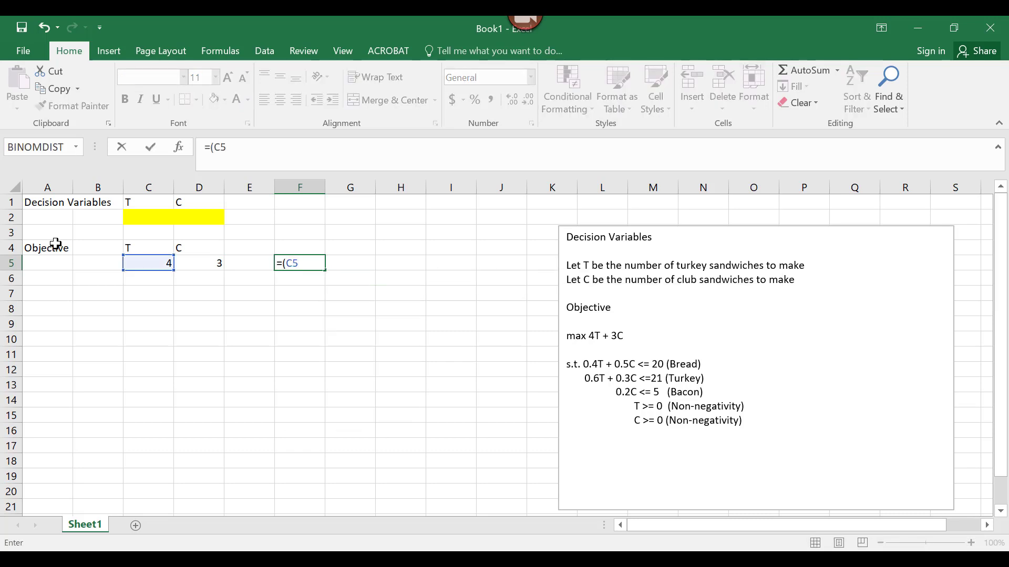
text(*C2))
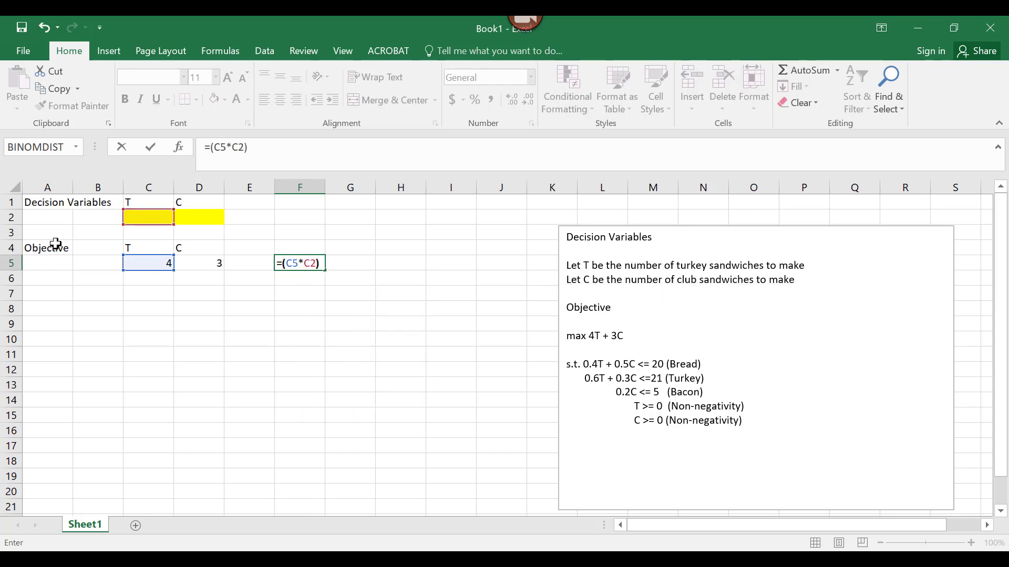
text(+(D5*D)
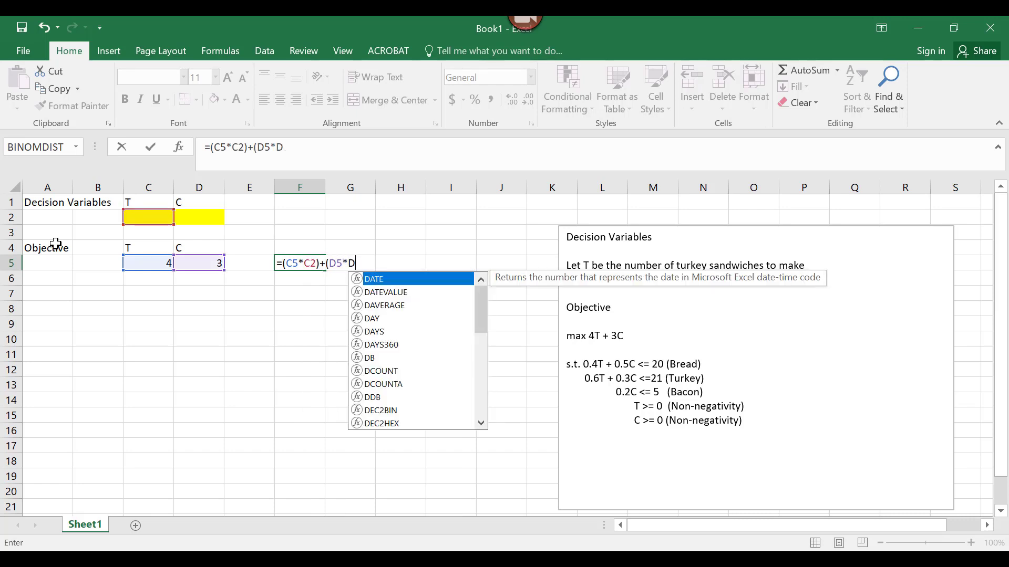
text(2))
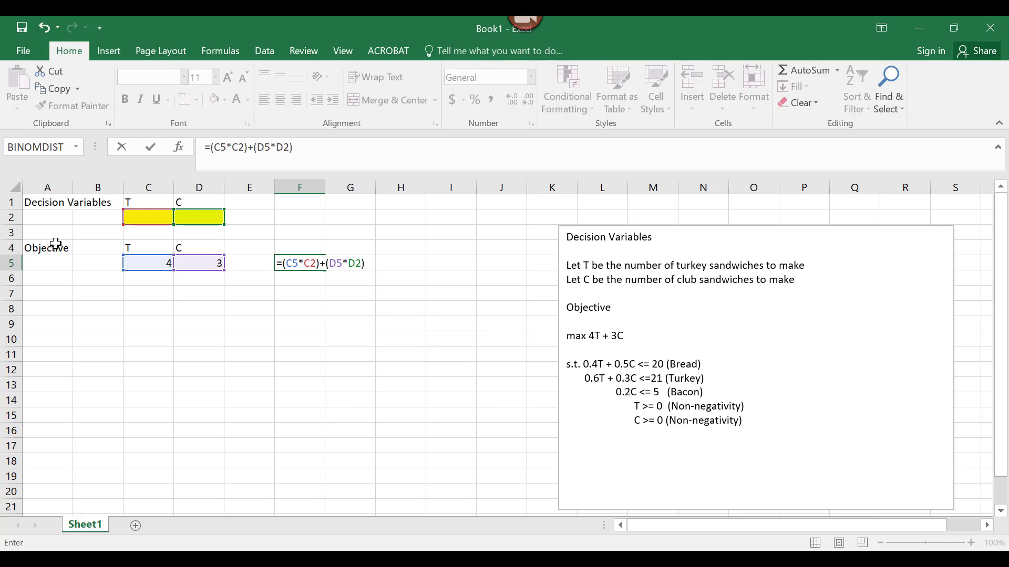
key(ctrl+Return)
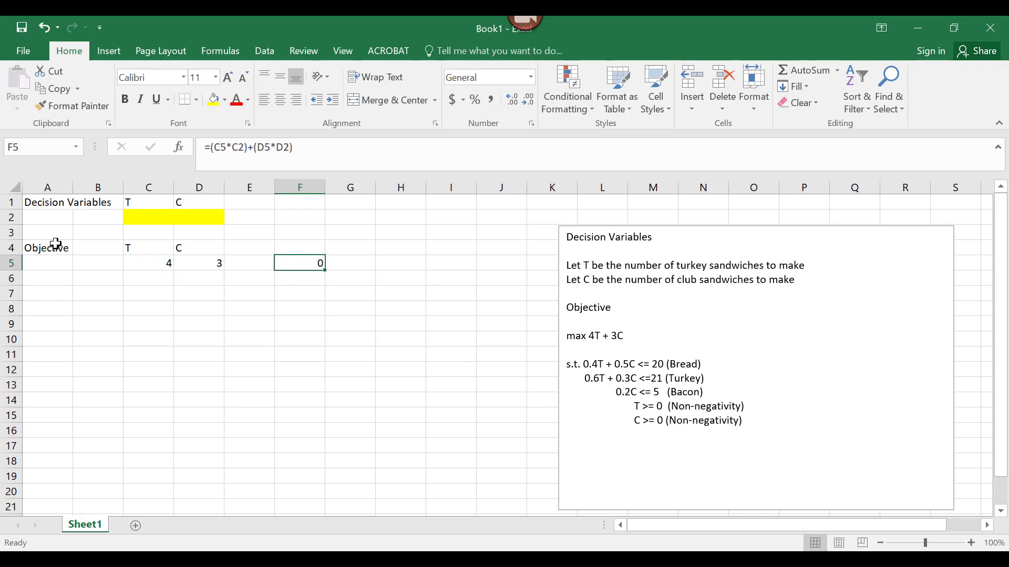
Fill the objective formula cell F5 with red.
click(224, 100)
click(225, 216)
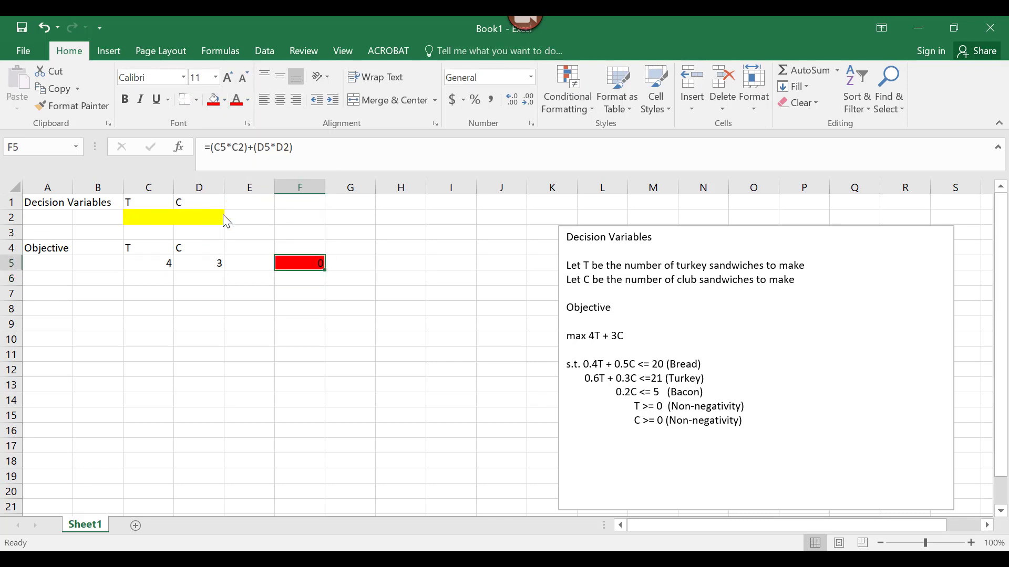
Enter the label "Constraints" in cell A7.
click(309, 291)
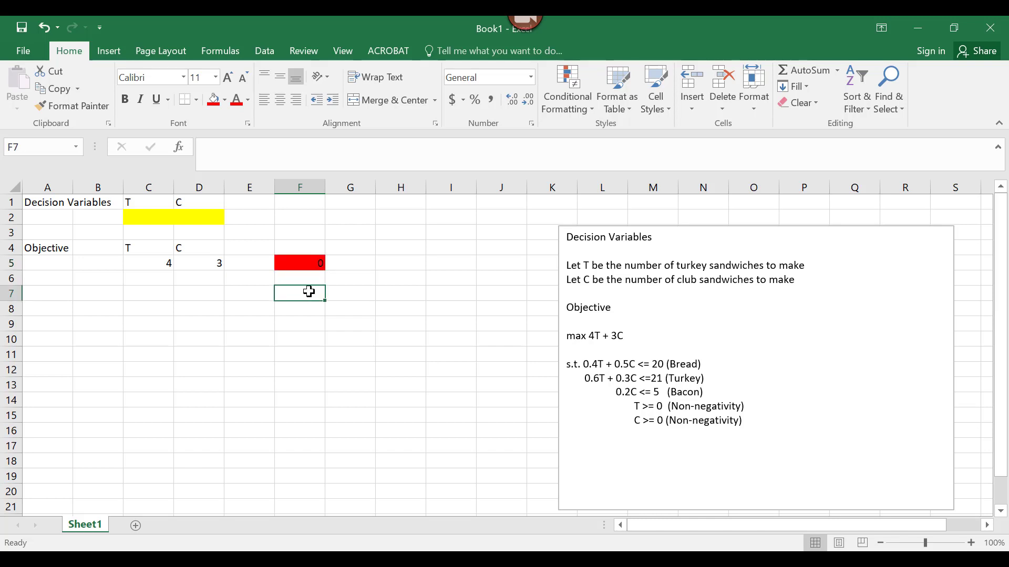
key(Left)
key(Left)
key(Left)
key(Left)
key(Left)
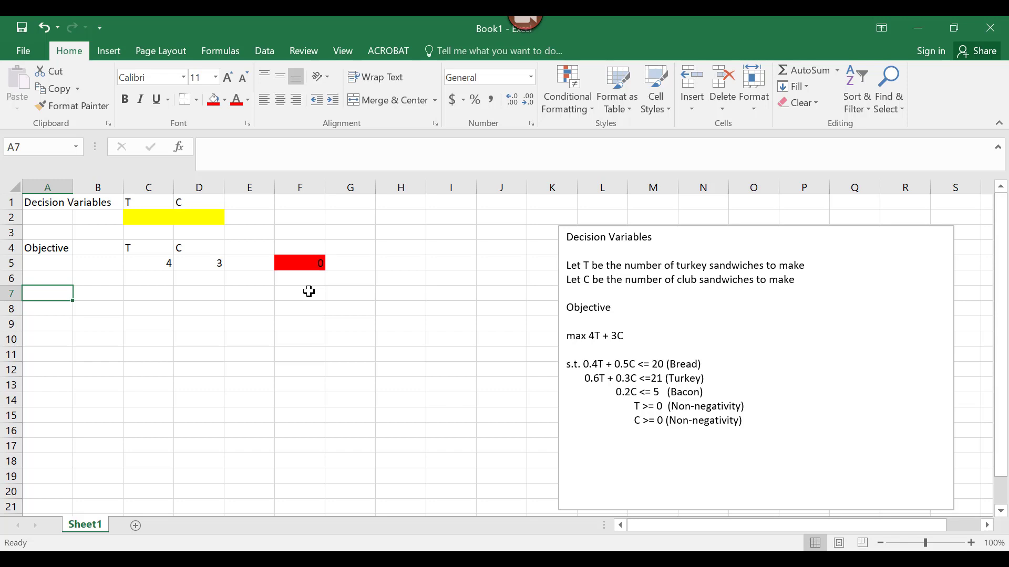
text(Constraints)
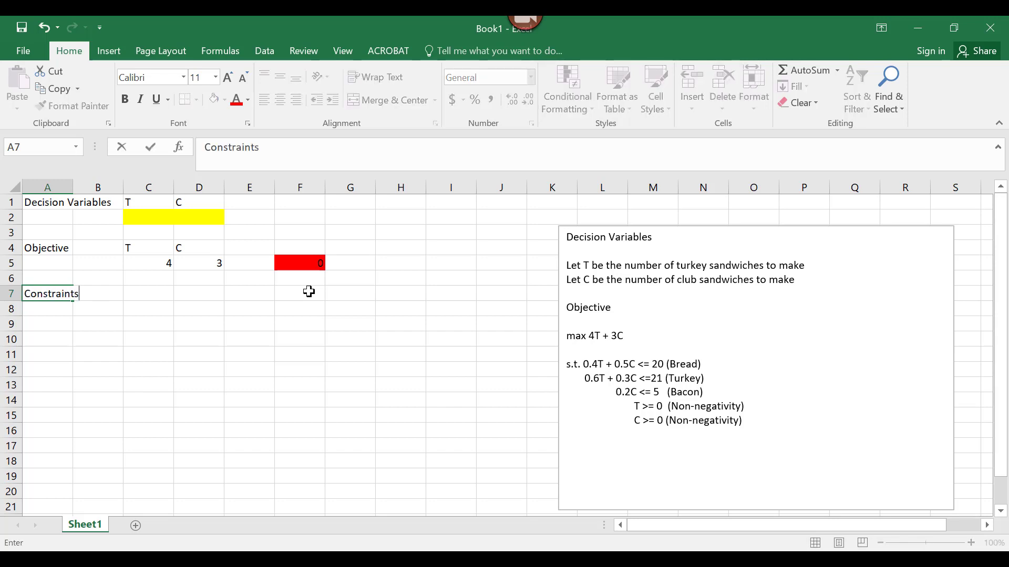
key(Return)
Enter the constraint column headers T in C7 and C in D7.
key(Up)
key(Right)
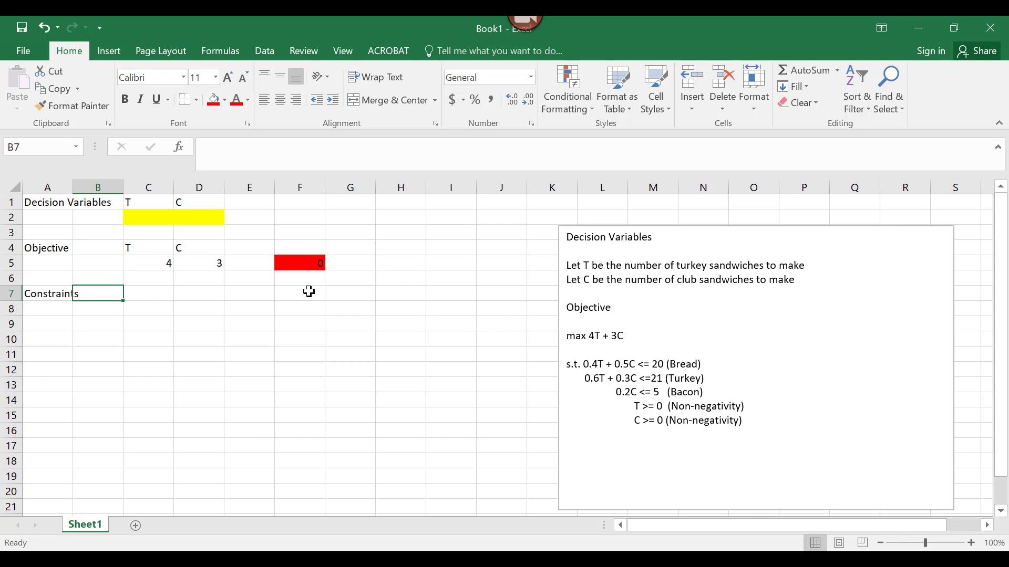
key(Right)
text(T)
key(Tab)
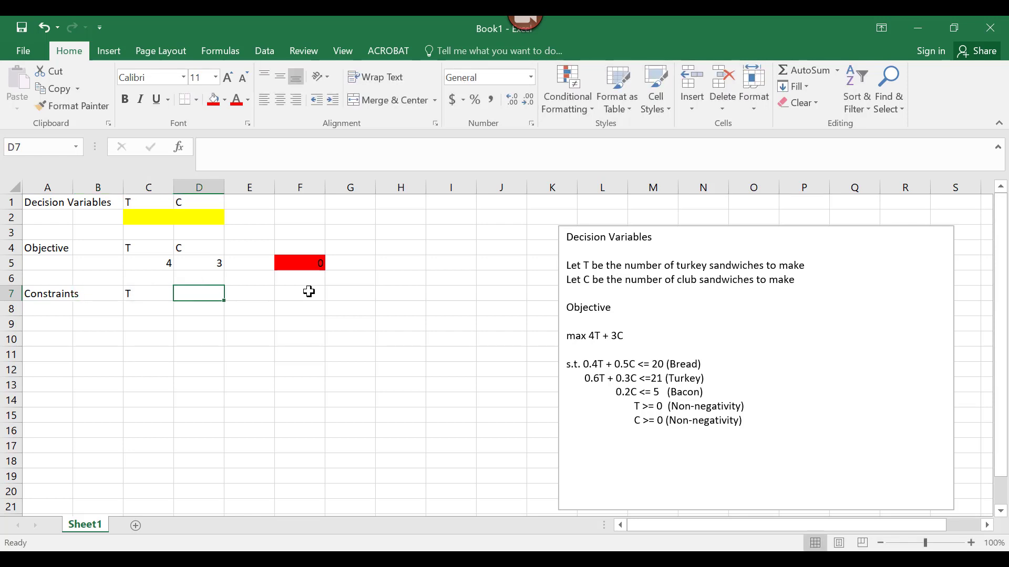
text(C)
key(Return)
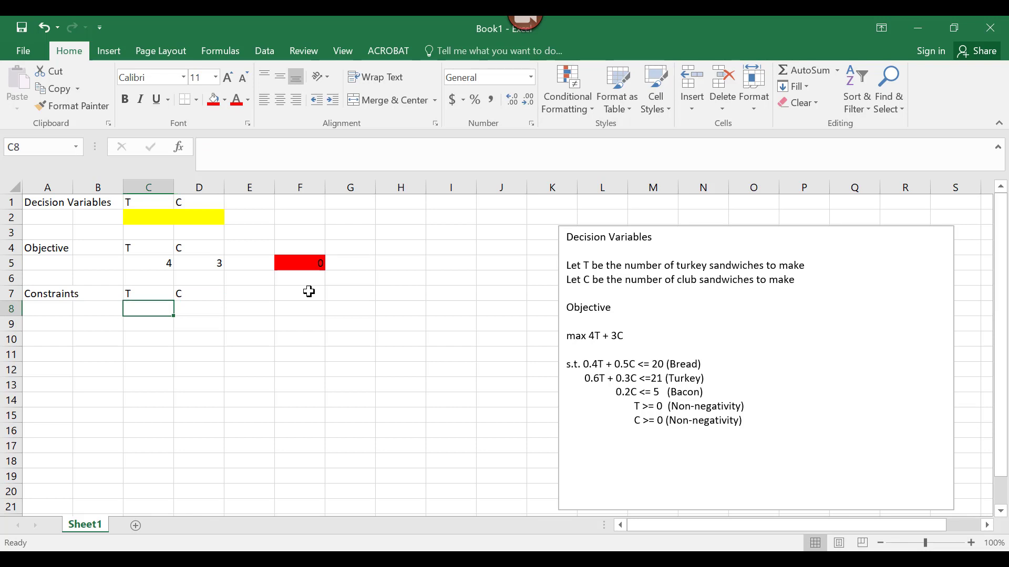
Enter the Bread constraint's label in B8, with coefficients 0.4 in C8 and 0.5 in D8.
key(Left)
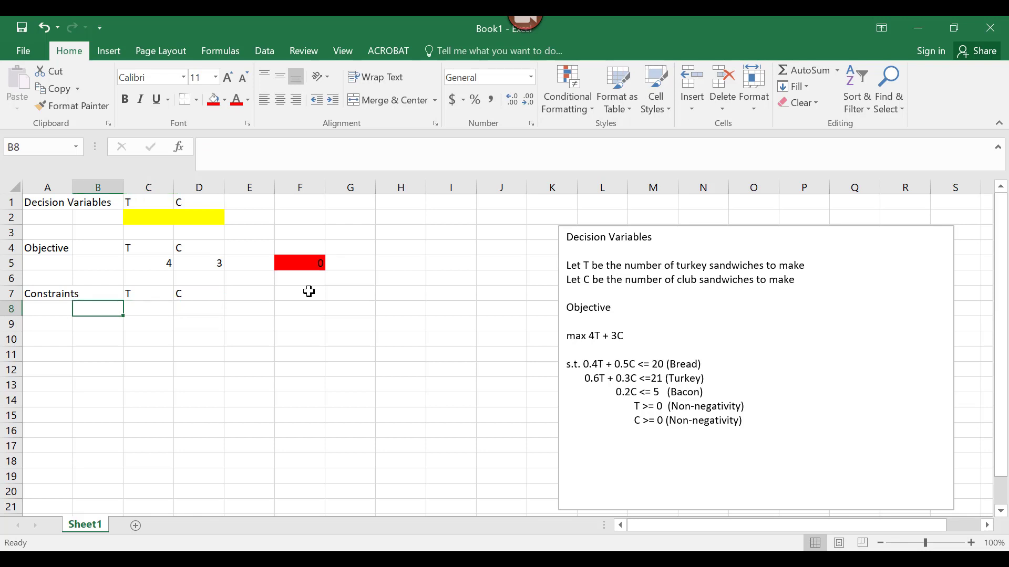
text(Bread)
key(Tab)
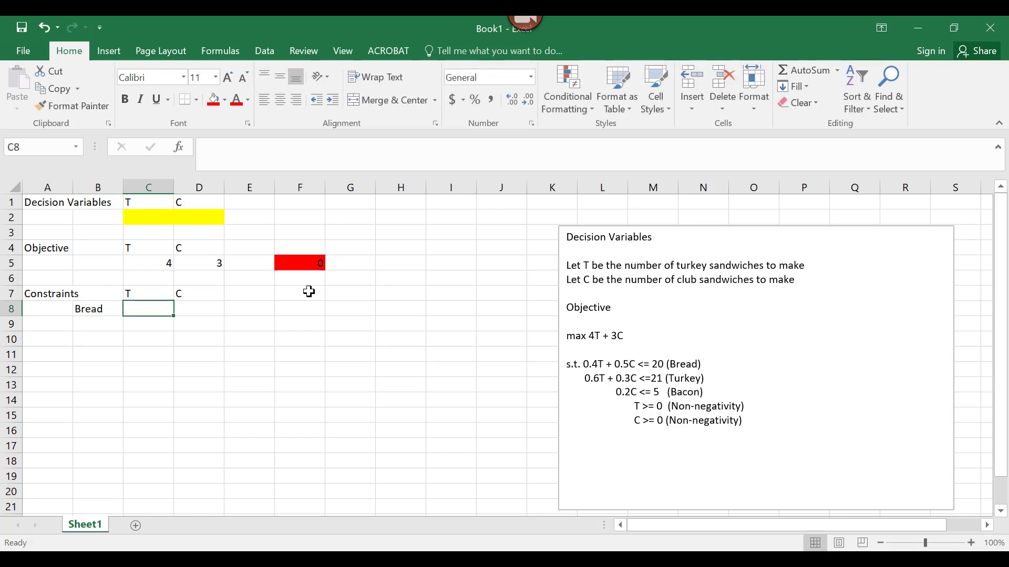
text(0.4)
key(Tab)
text(0.5)
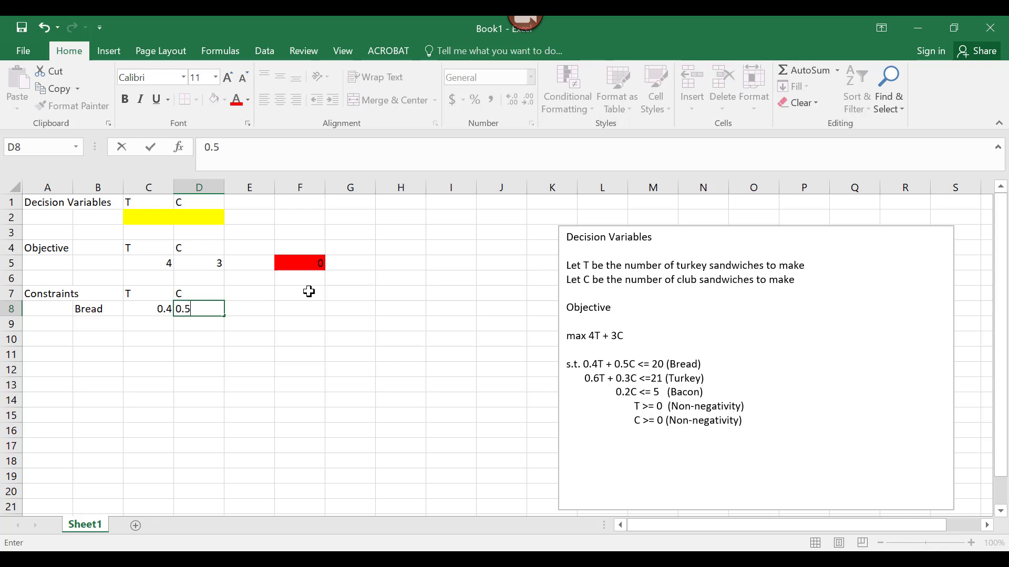
key(Tab)
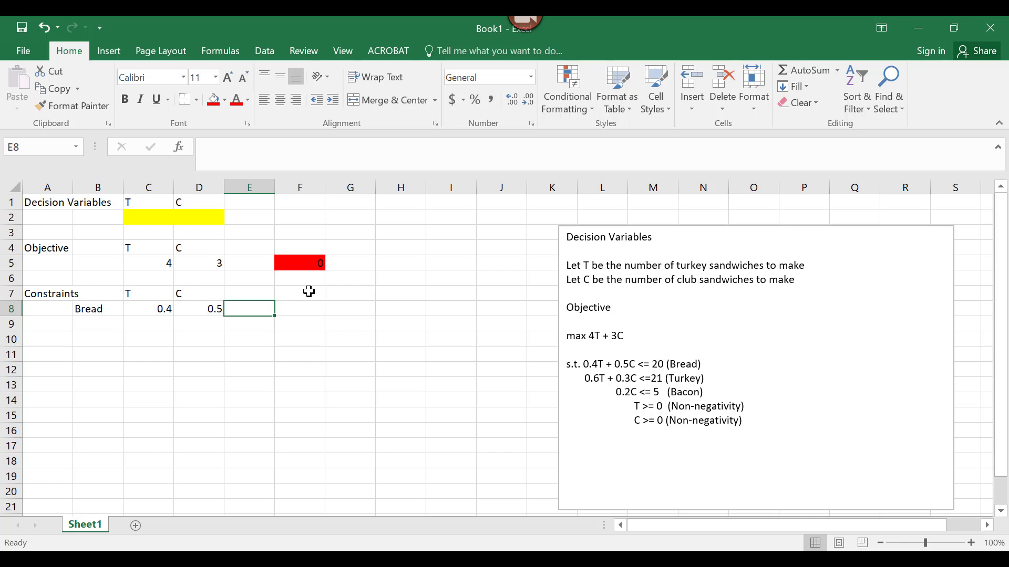
Enter the Bread constraint formula =C8*$C$2+D8*$D$2 in cell E8.
text(=c)
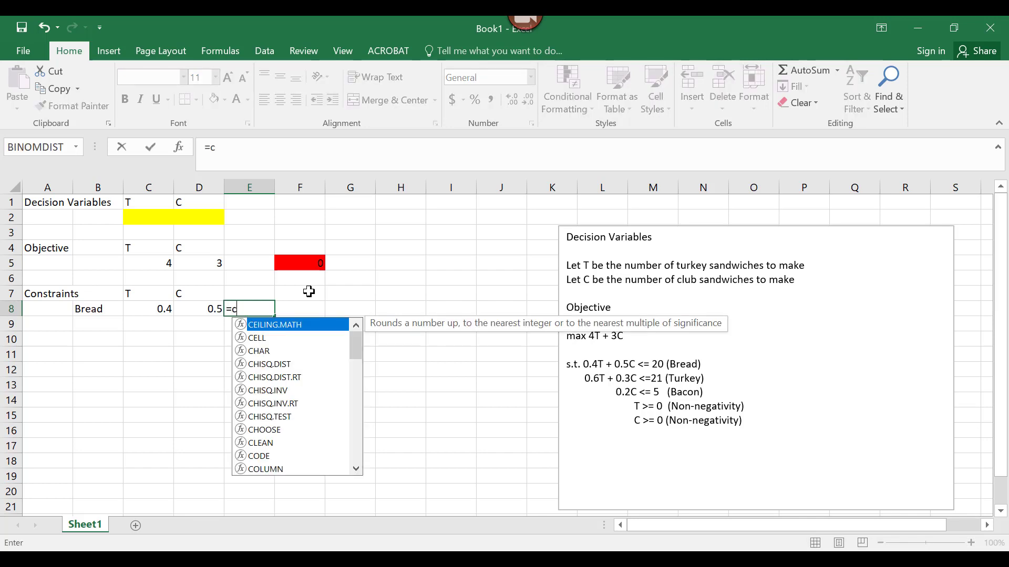
text(**)
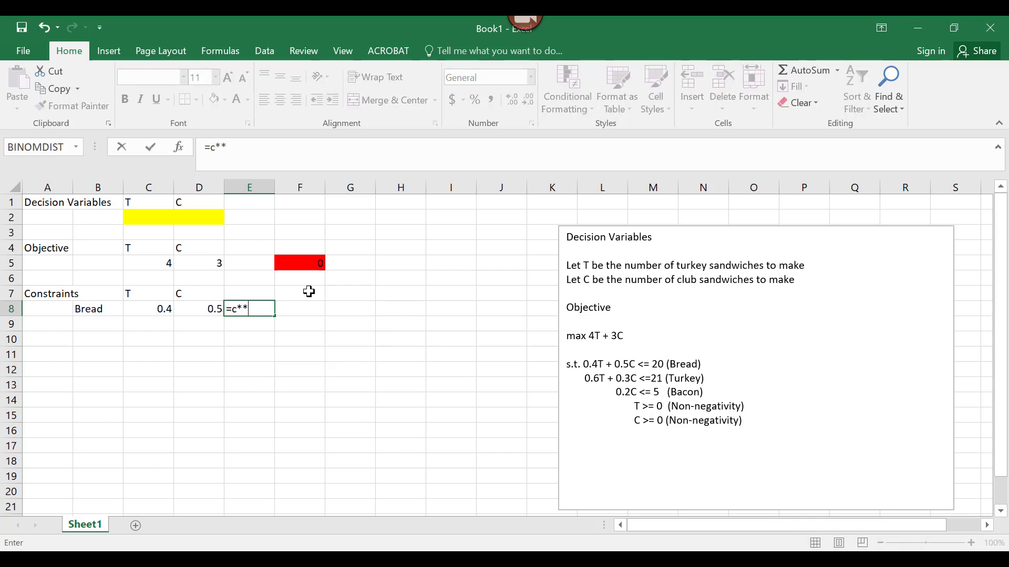
key(BackSpace)
key(BackSpace)
key(BackSpace)
text(C8)
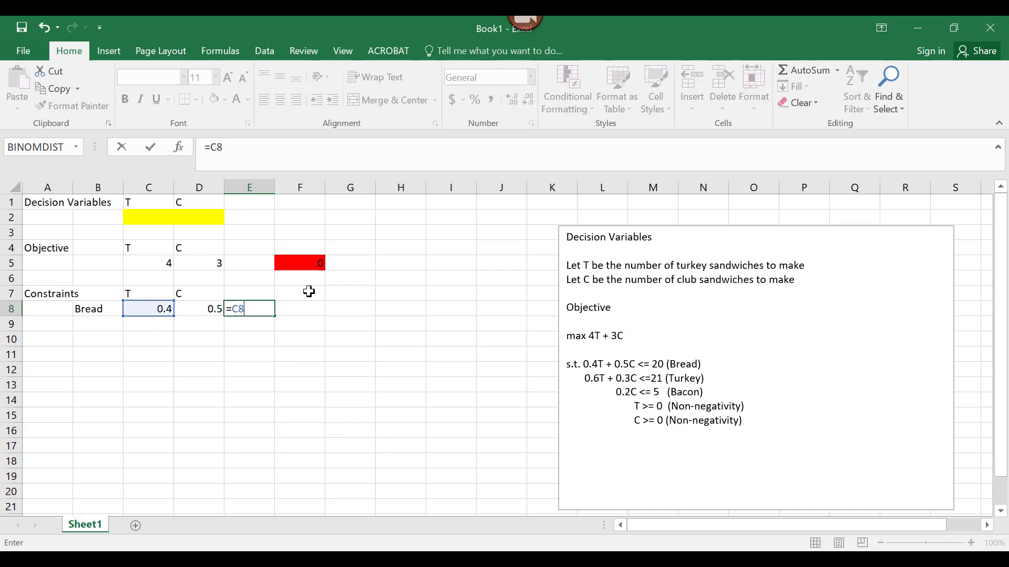
text(*$C$2)
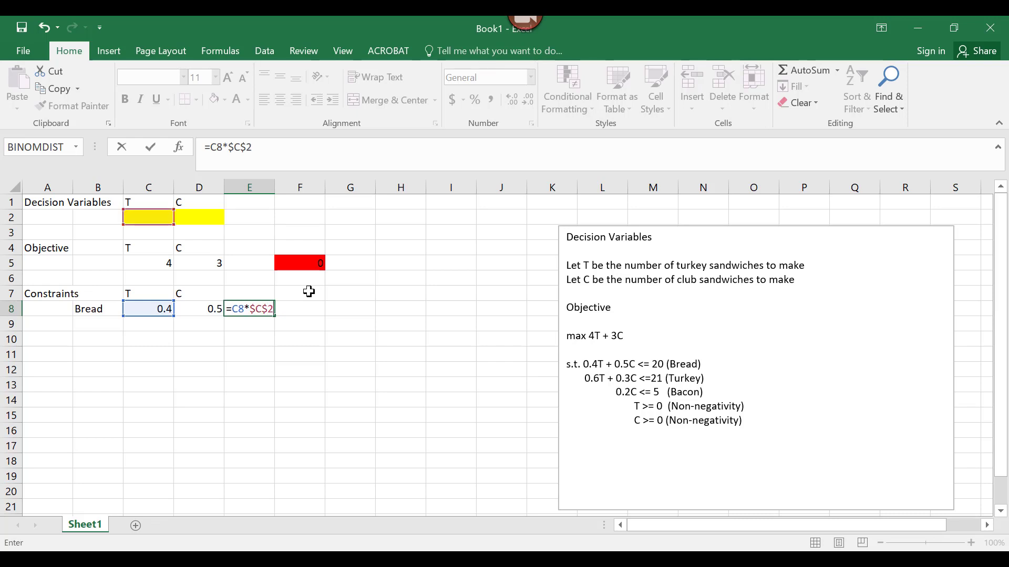
text(+D8*)
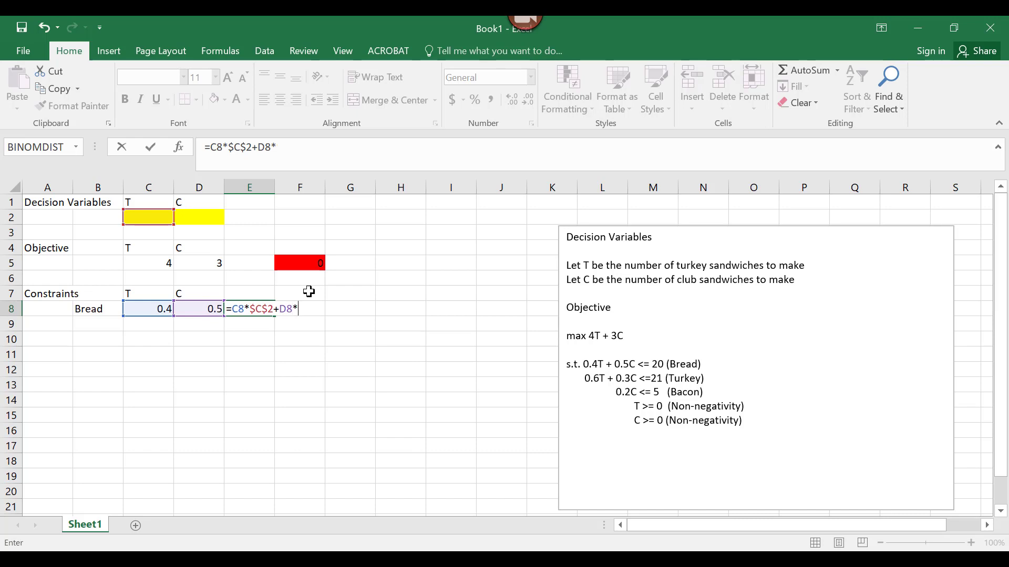
text($D$2)
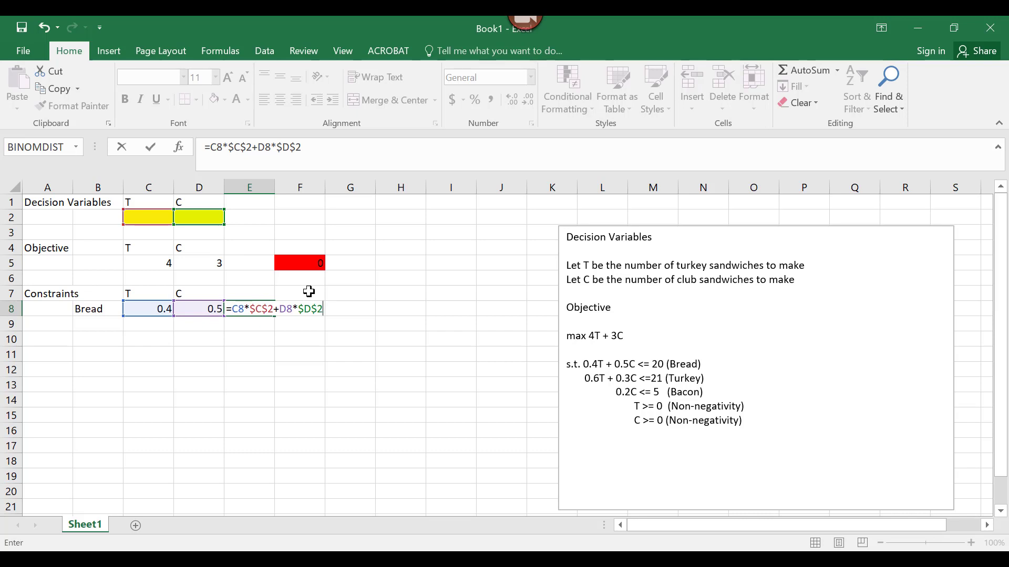
key(Return)
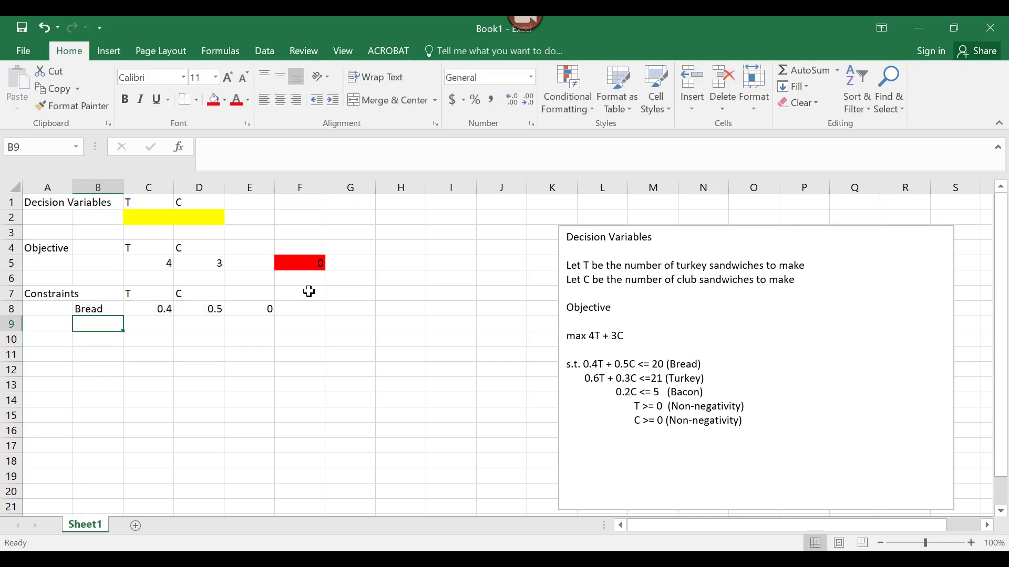
Complete the Bread constraint with the sign <= in F8 and the limit 20 in G8.
key(Up)
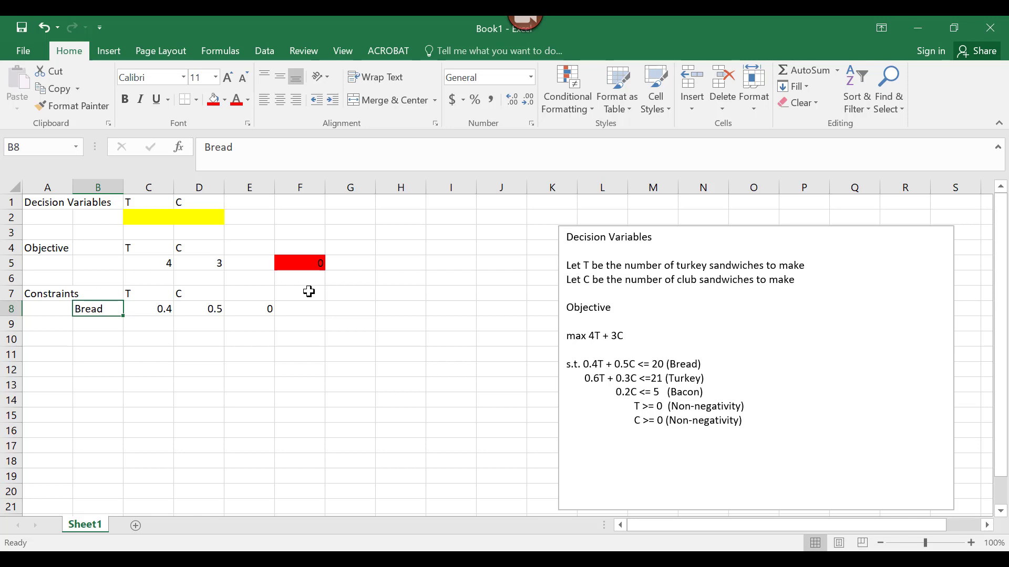
key(Right)
key(Right)
key(Right)
key(Right)
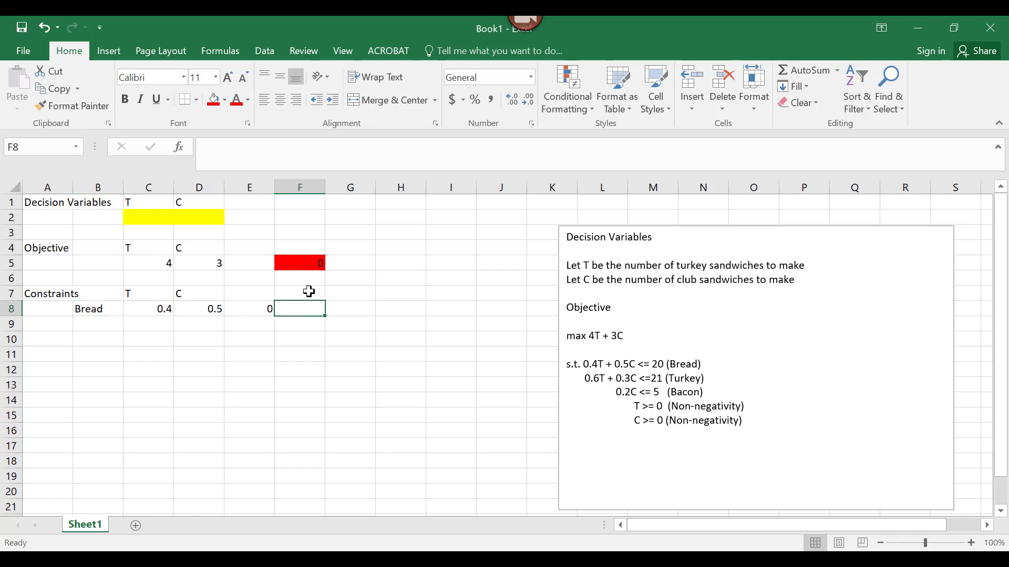
text(<=)
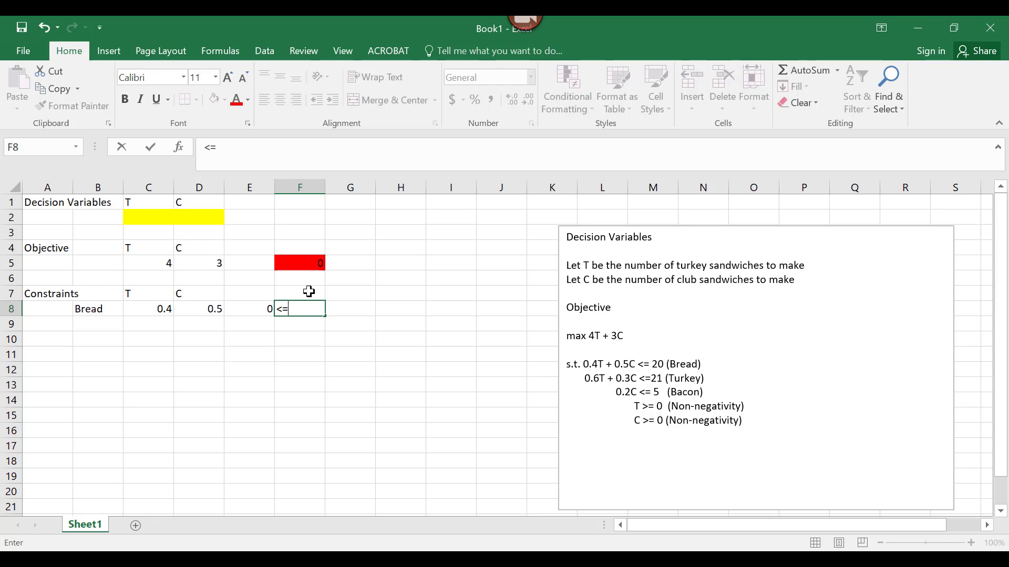
key(Return)
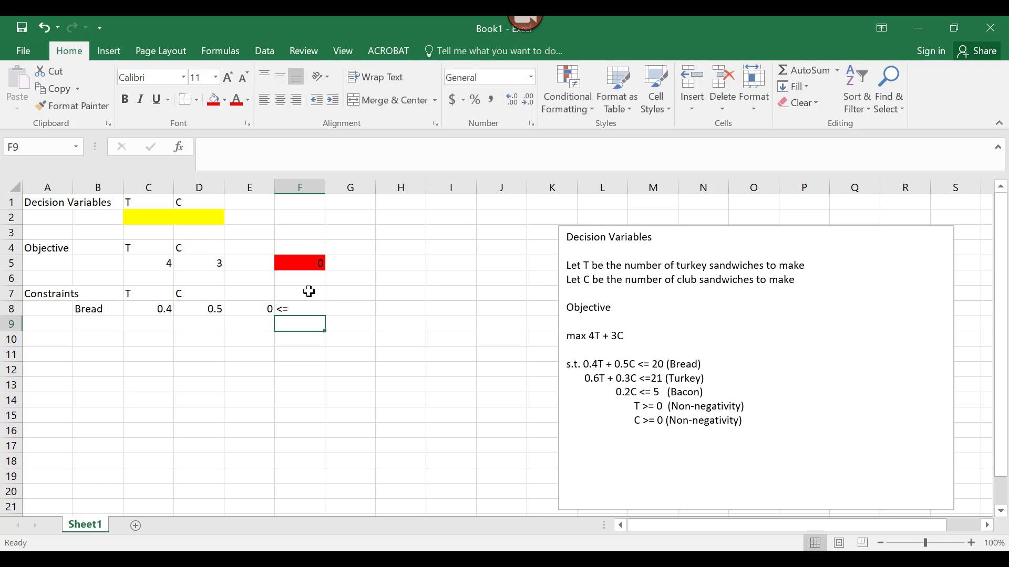
key(Up)
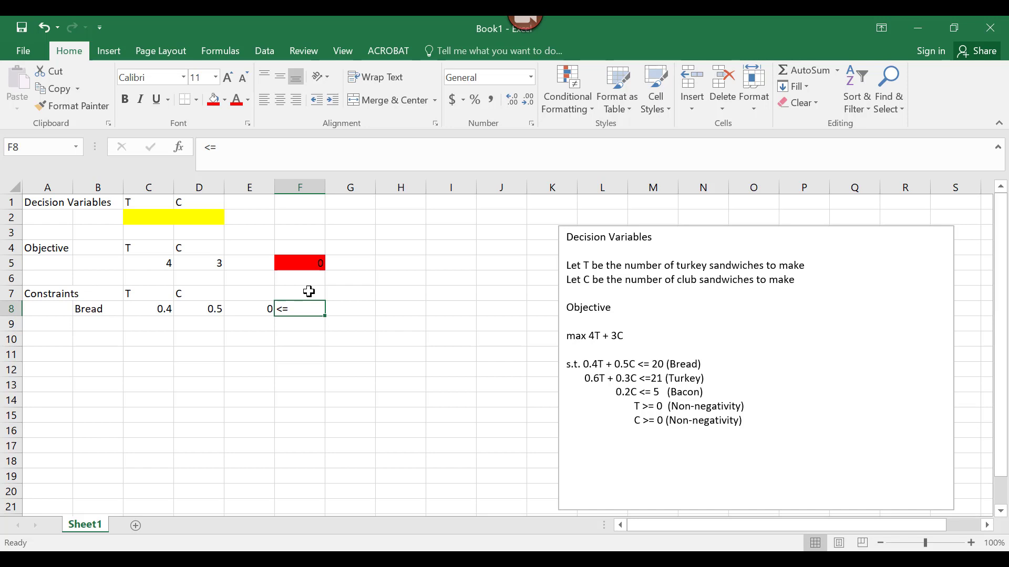
key(Right)
text(20)
key(Return)
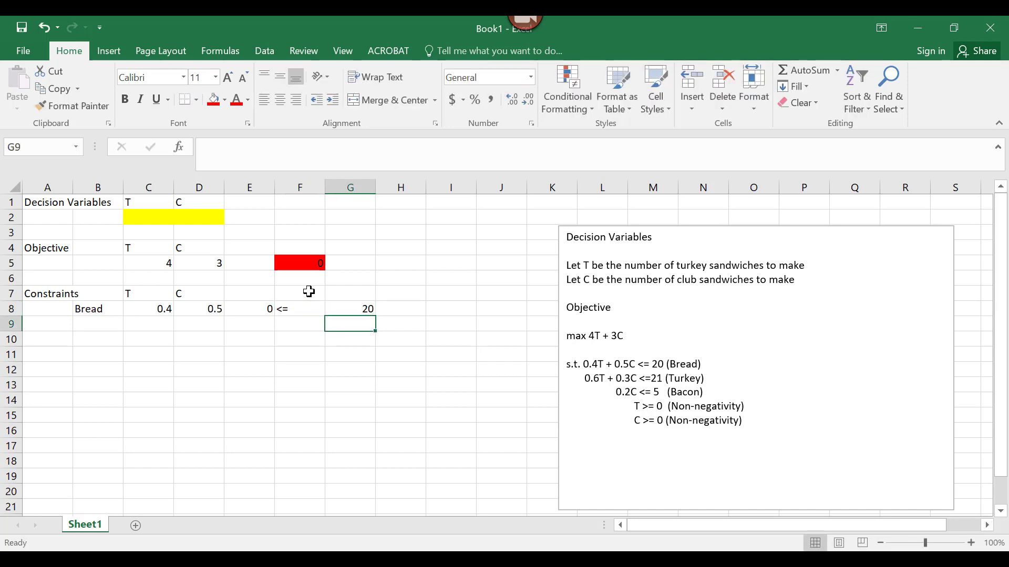
Add the header RHS in G7 above the limit and LHS in E7 above the constraint formula.
key(Up)
key(Up)
text(RHS)
key(Return)
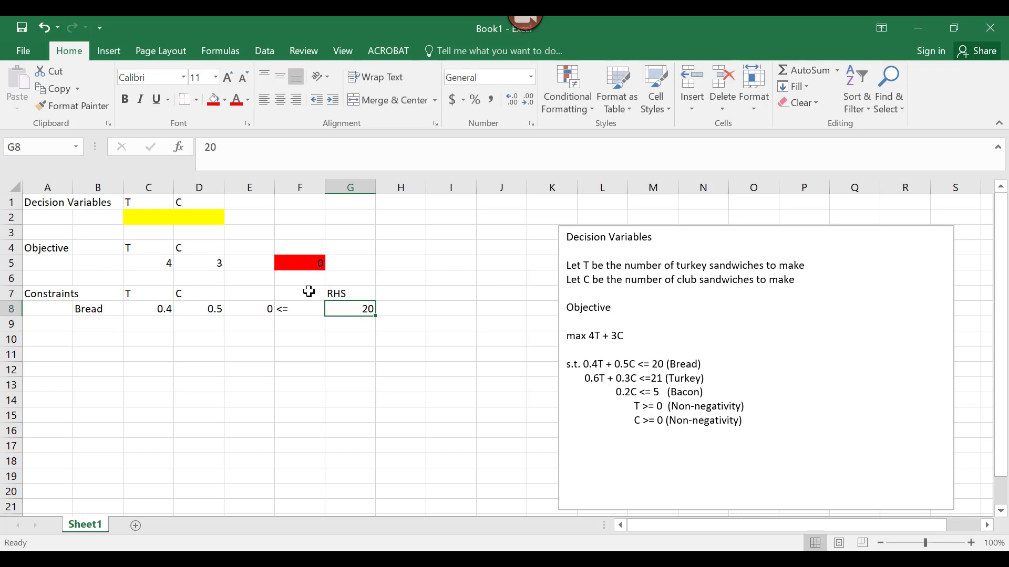
key(Up)
key(Left)
key(Left)
text(LHS)
key(Return)
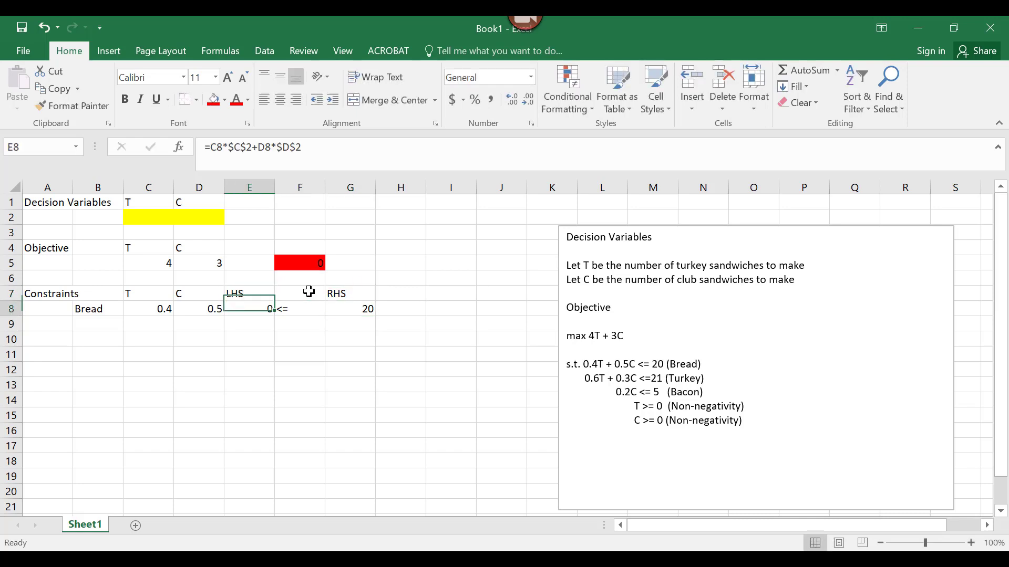
Enter the turkey constraint coefficients 0.6 in C9 and 0.3 in D9.
key(Down)
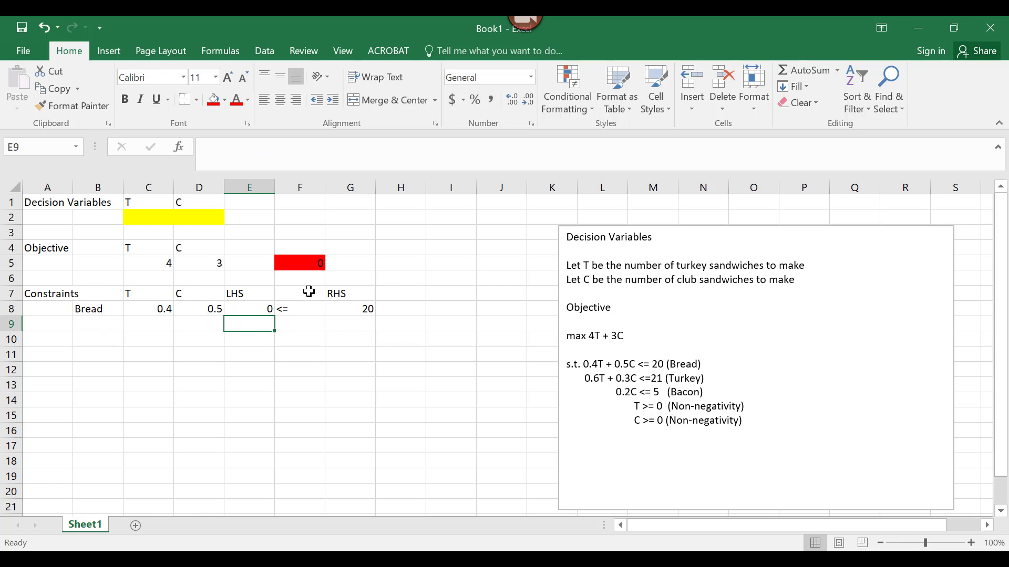
key(Left)
key(Left)
text(0.)
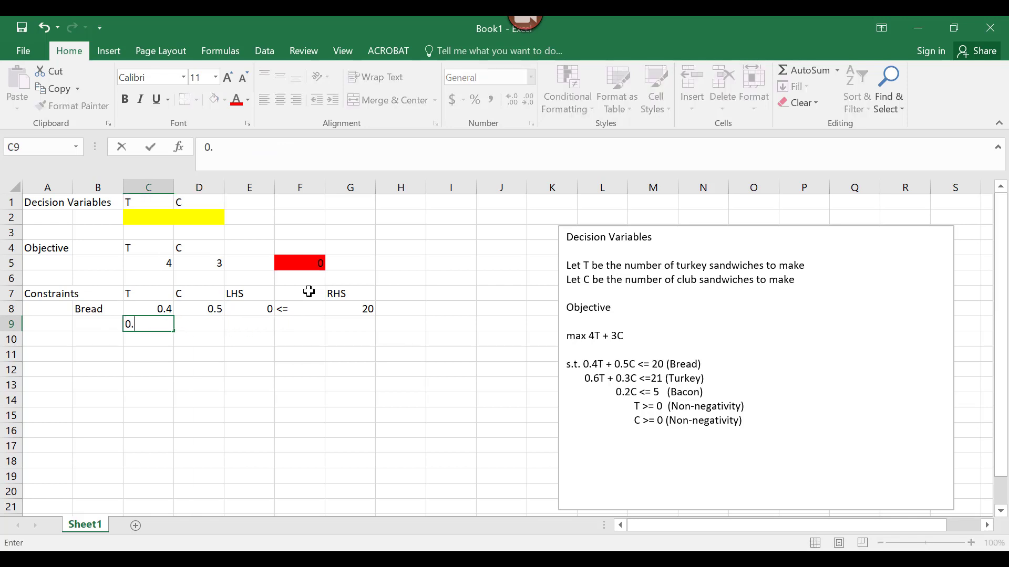
text(6)
key(Return)
key(Up)
key(Right)
text(0.)
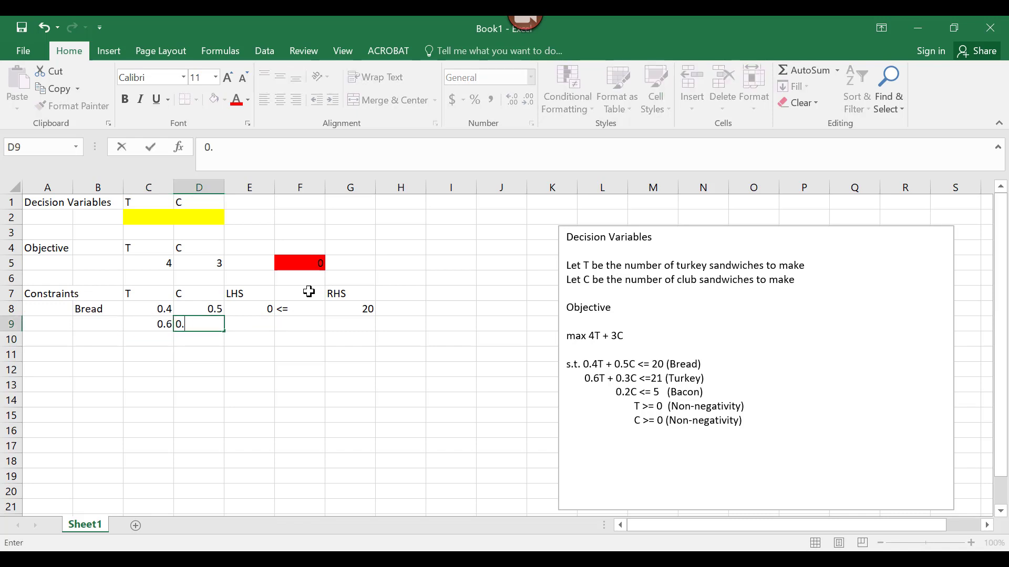
text(3)
key(Return)
Enter the row label "Turkey" in cell B9.
key(Up)
key(Left)
key(Left)
text(Turkey)
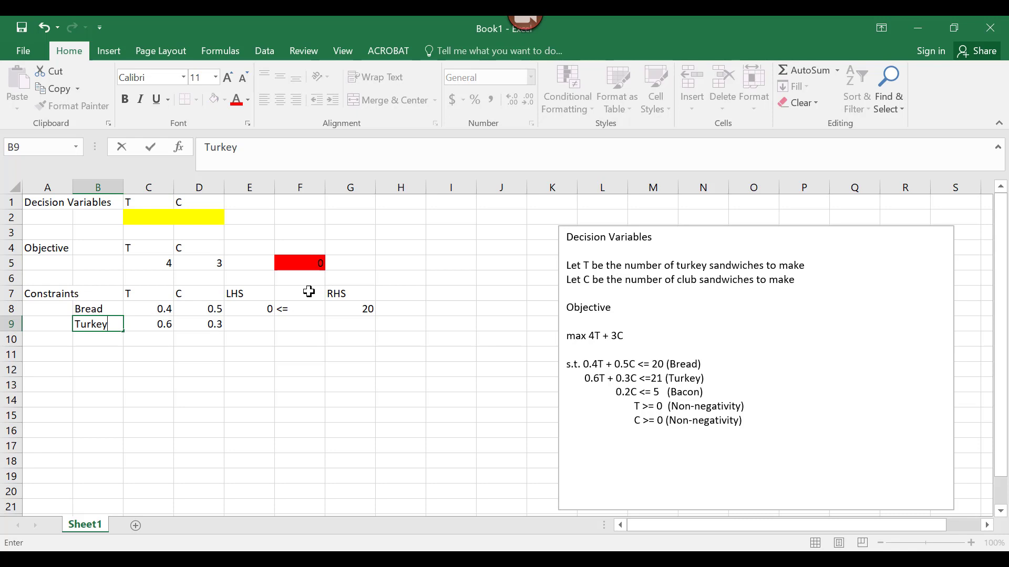
key(Right)
Enter the inequality sign <= for the Turkey constraint in cell F9.
key(Right)
key(Right)
key(Right)
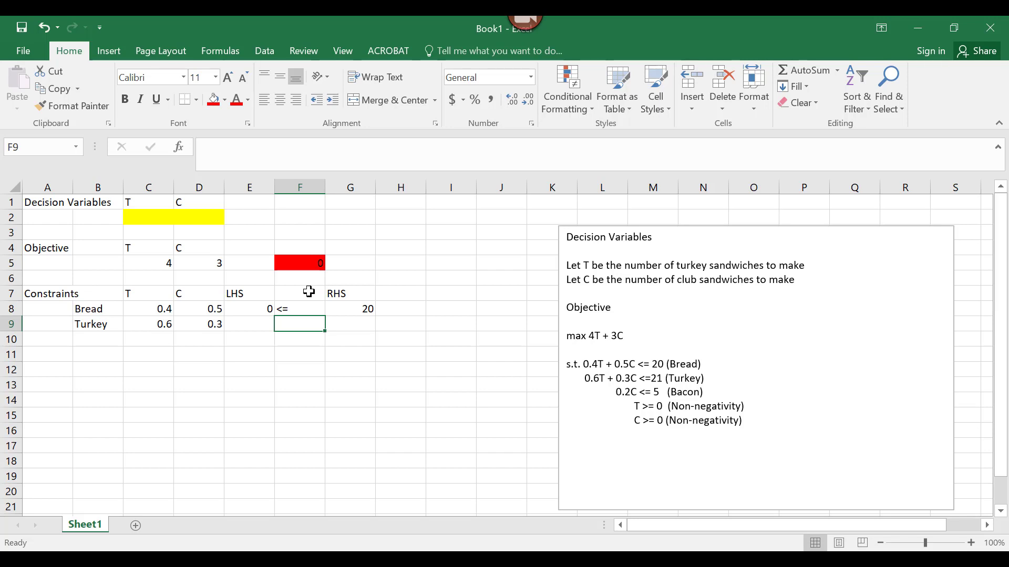
key(Left)
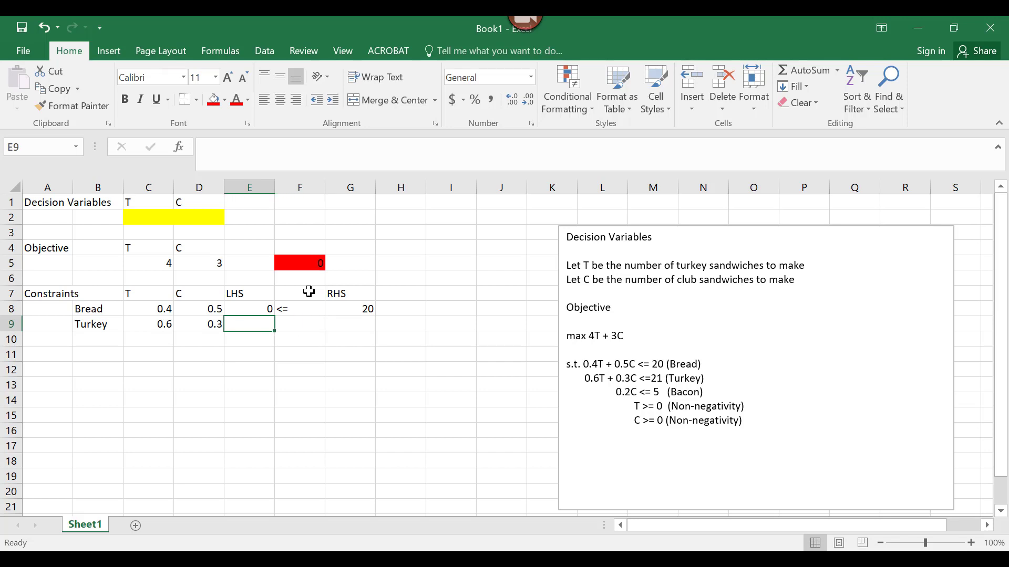
key(Right)
key(Right)
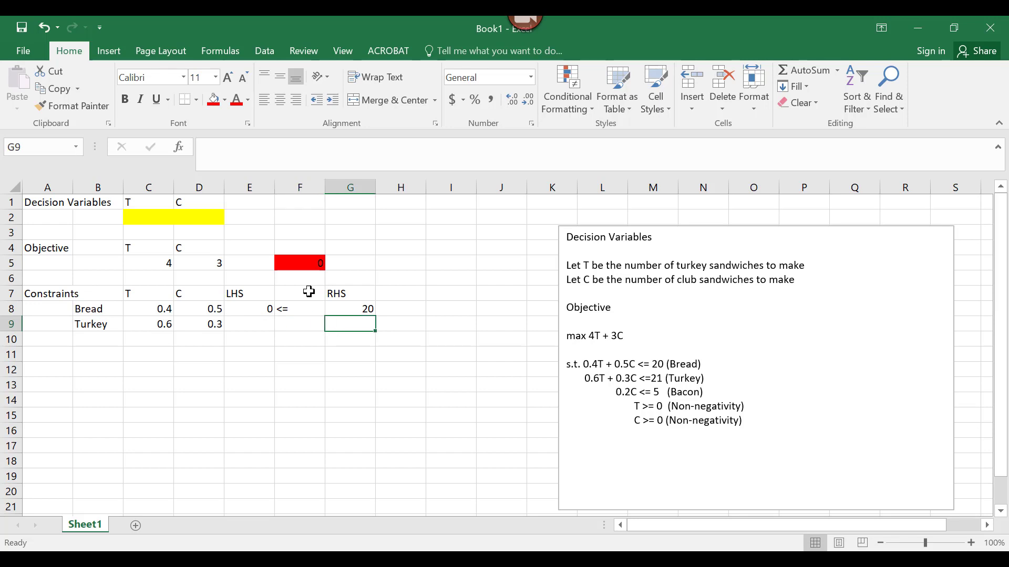
key(Left)
text(<=)
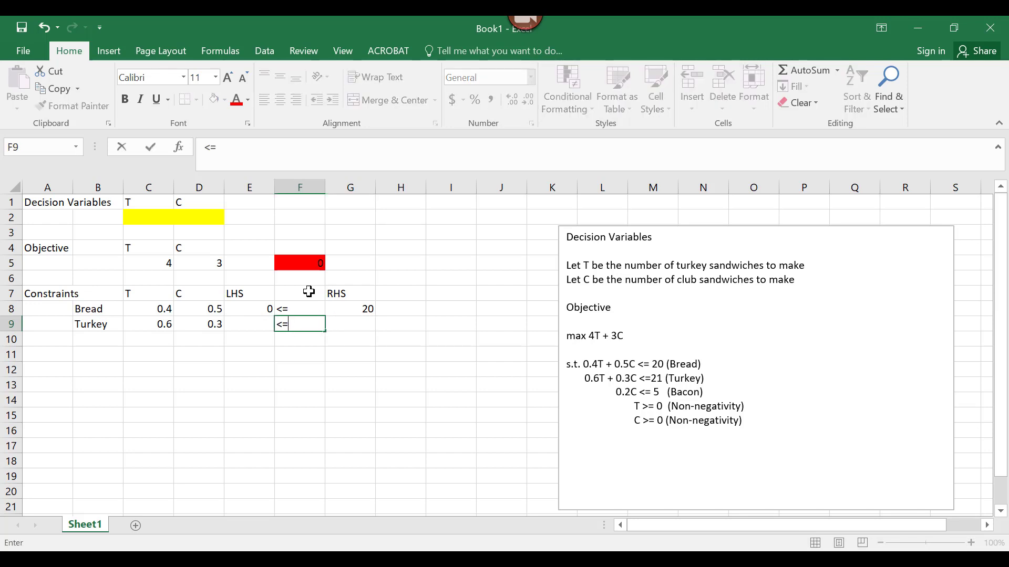
key(Return)
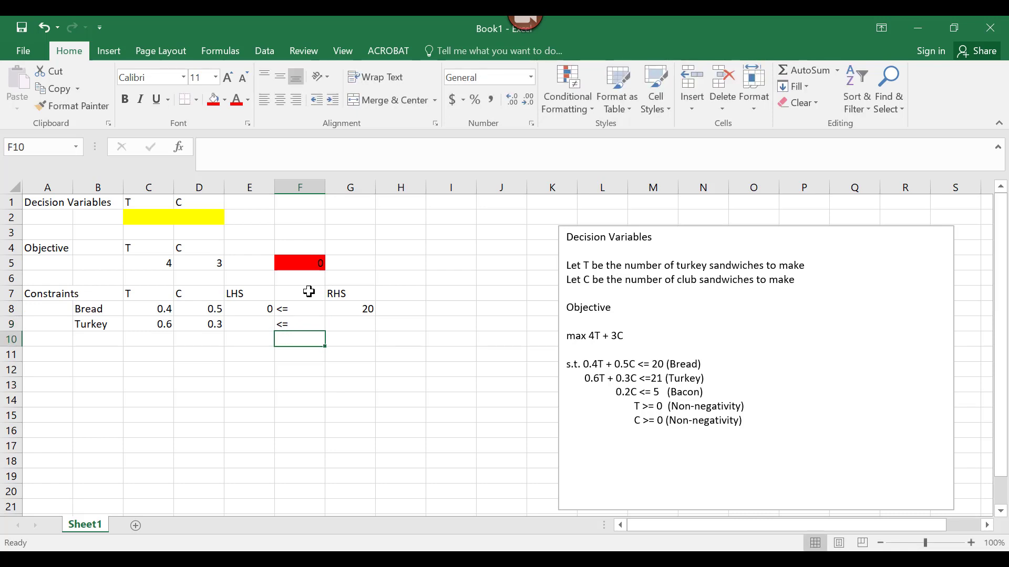
Enter the Turkey constraint limit 21 in cell G9.
key(Up)
key(Right)
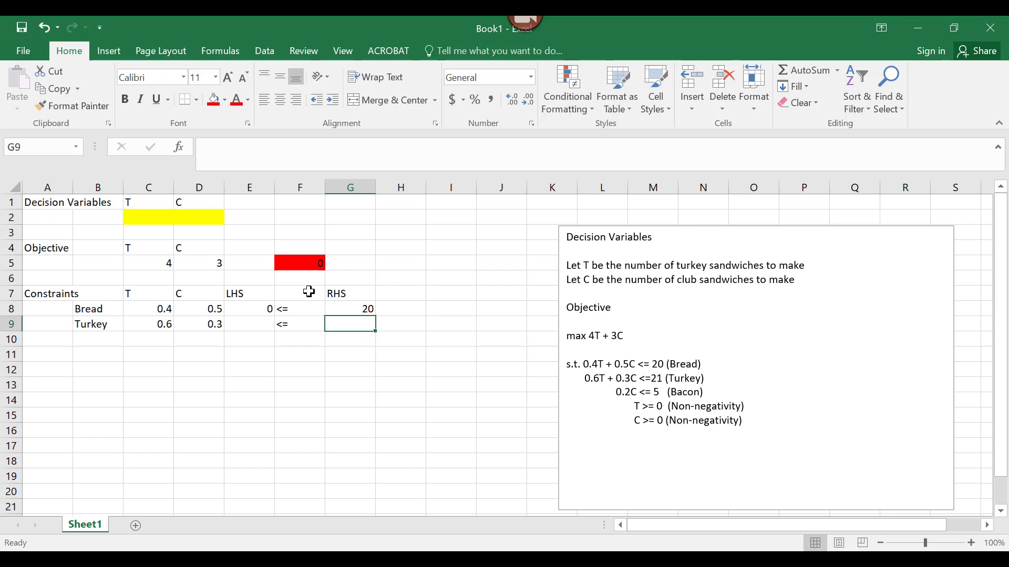
text(21)
key(Return)
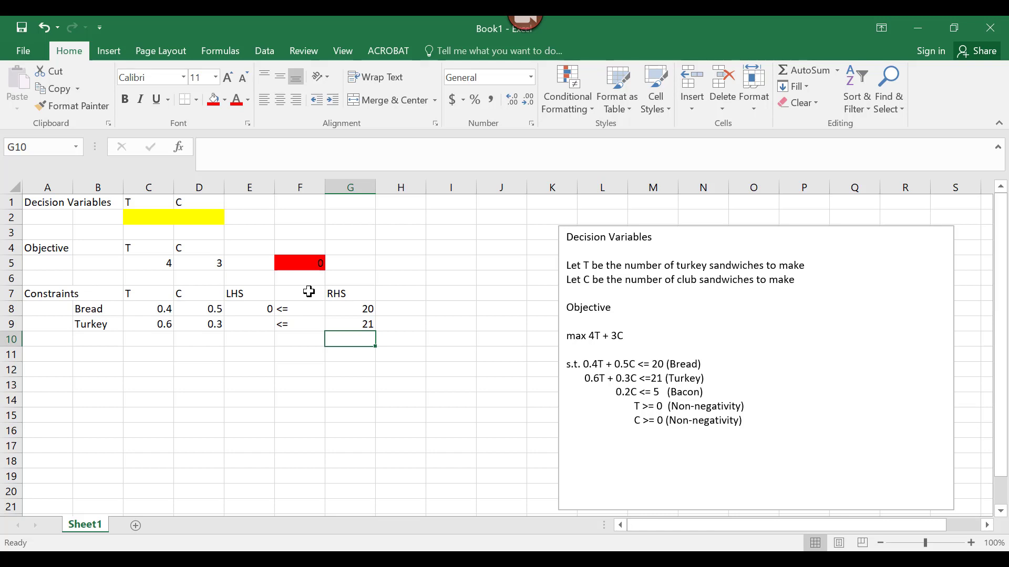
Enter the row label "Bacon" in cell B10.
key(Left)
key(Left)
key(Left)
key(Left)
key(Left)
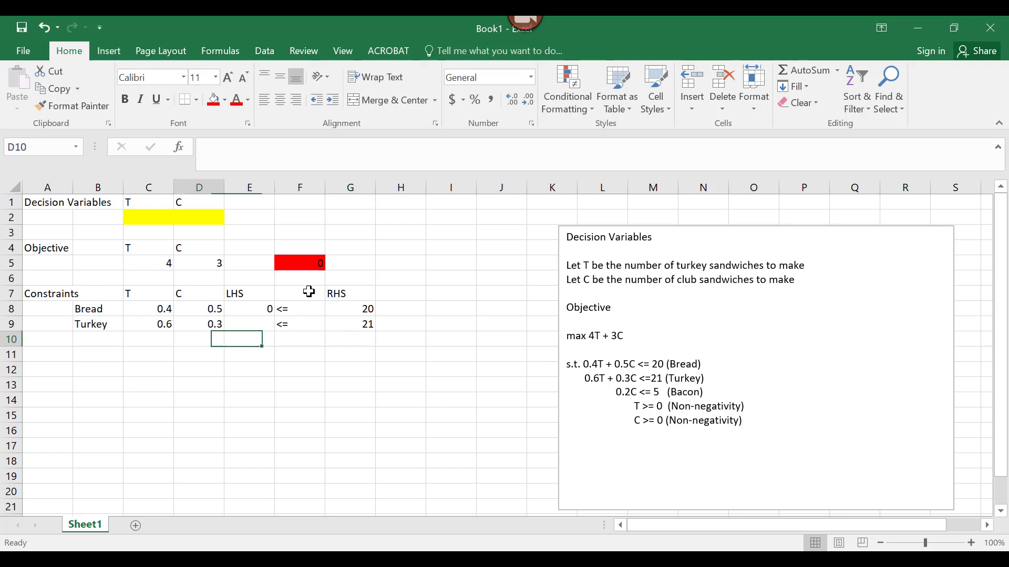
text(Bacon)
key(Return)
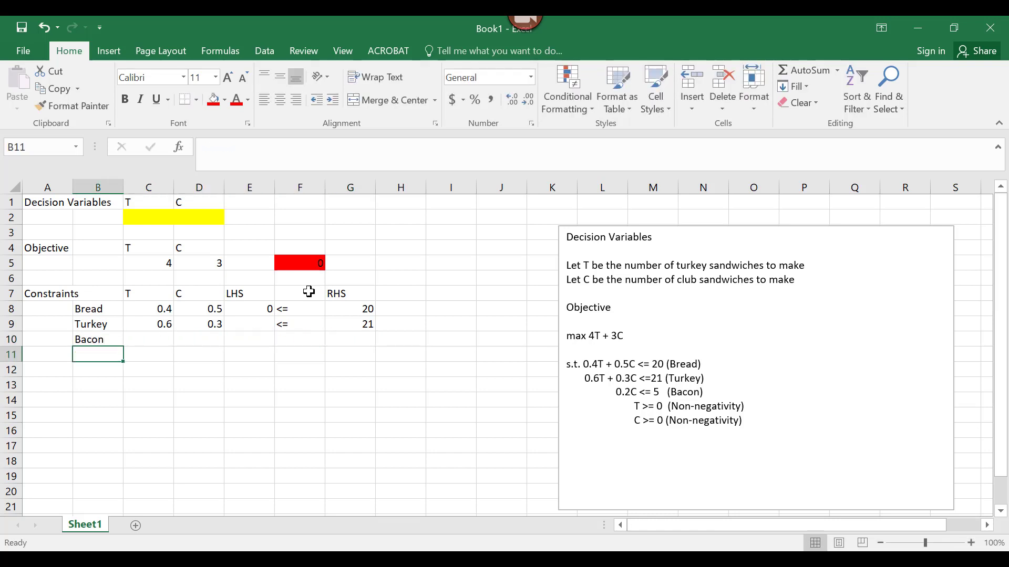
Enter the Bacon constraint coefficients 0 in C10 and 0.2 in D10.
key(Up)
key(Right)
text(0)
key(Right)
text(0.2)
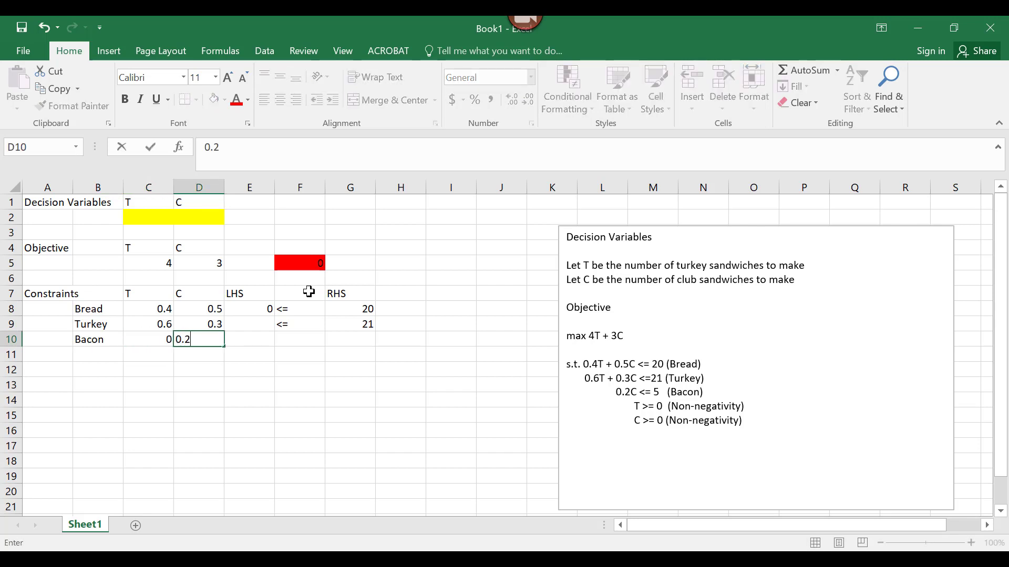
key(Right)
Enter the inequality sign <= for the Bacon constraint in cell F10.
key(Right)
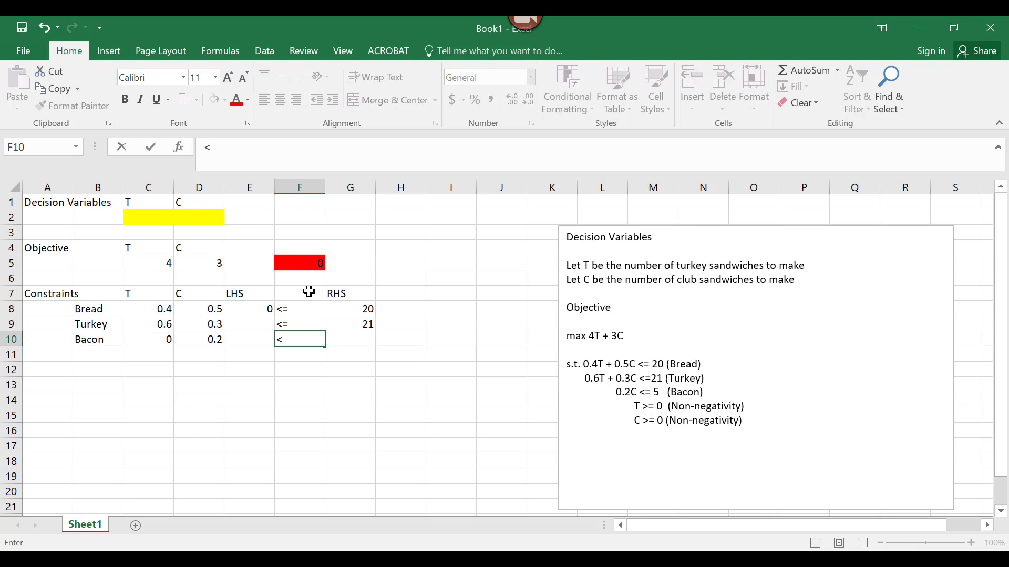
text(=)
key(Return)
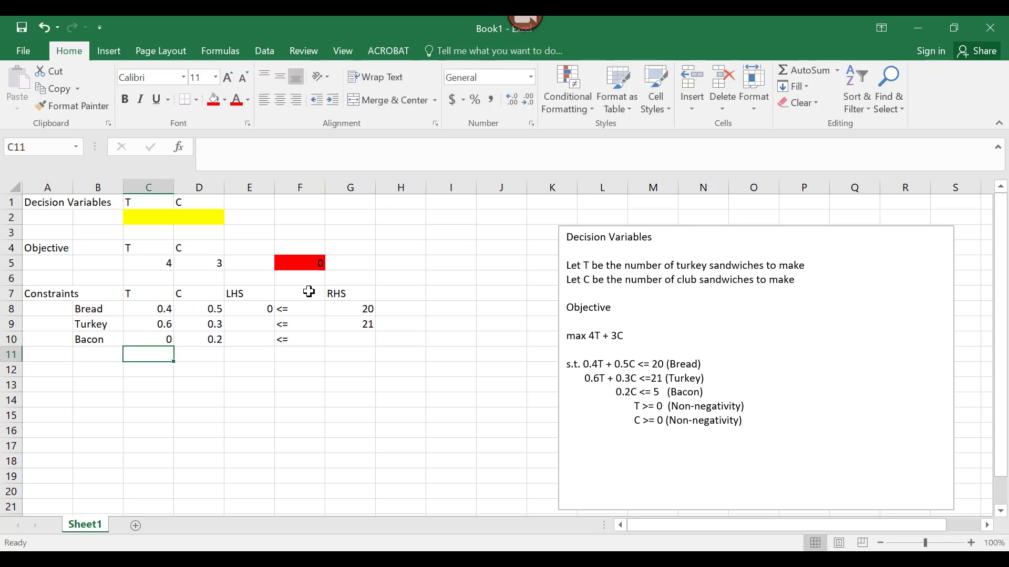
Enter the Bacon constraint limit 5 in cell G10.
key(Up)
key(Up)
key(Right)
key(Right)
key(Down)
key(Right)
key(Right)
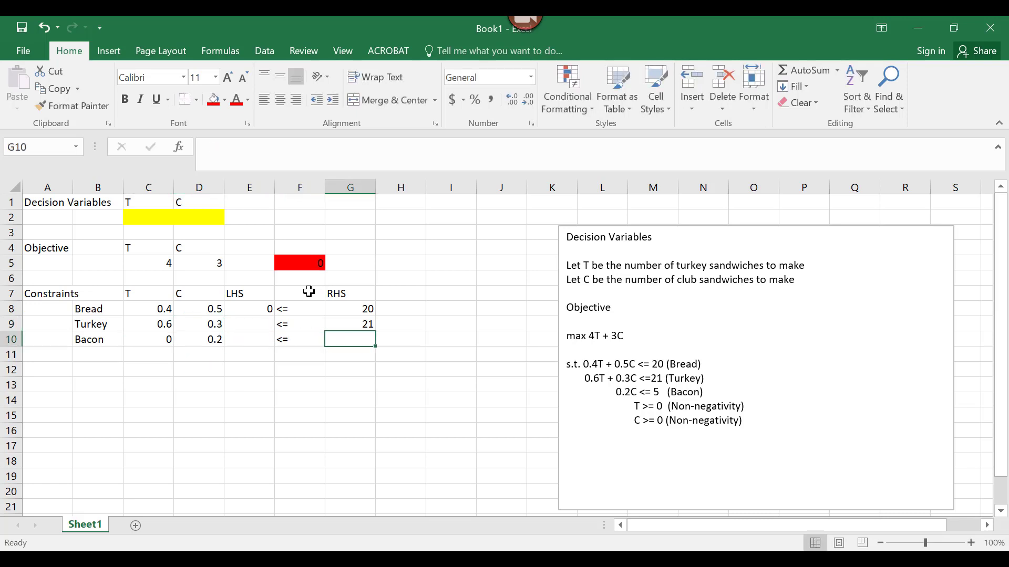
text(5)
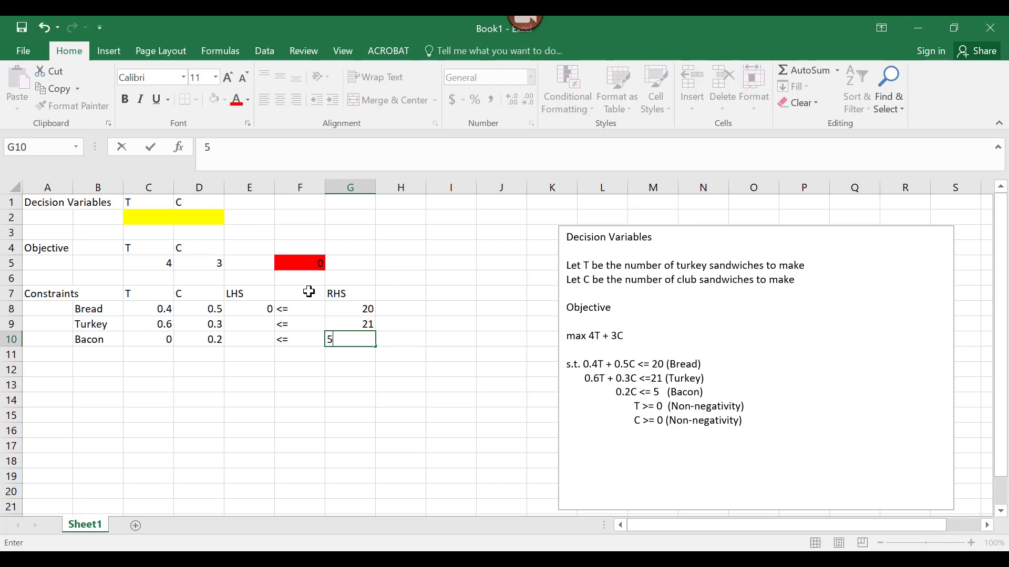
key(Return)
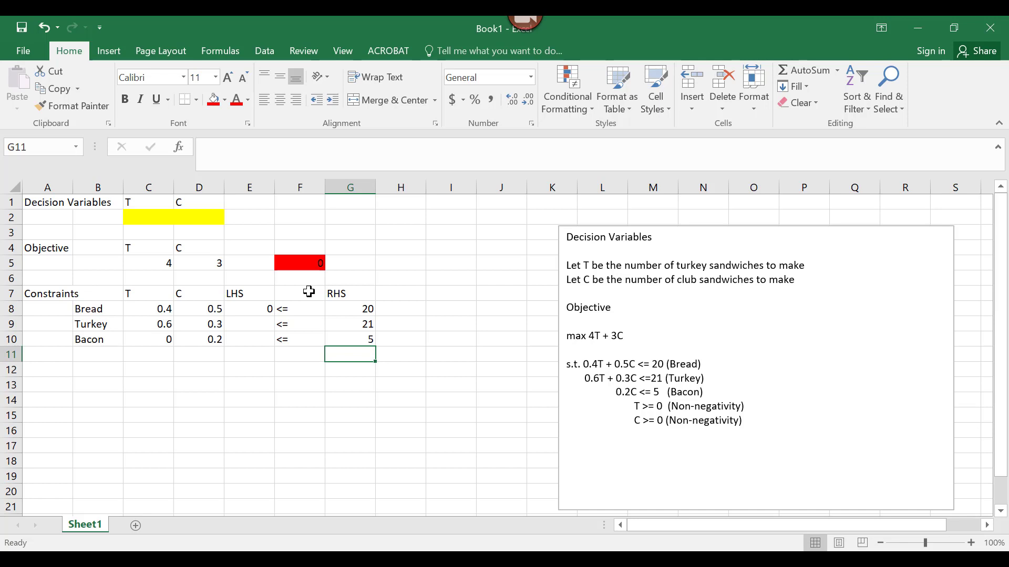
Enter the row label "Non-neg T" in cell B11 for the non-negativity constraint on T.
key(Down)
key(Left)
key(Up)
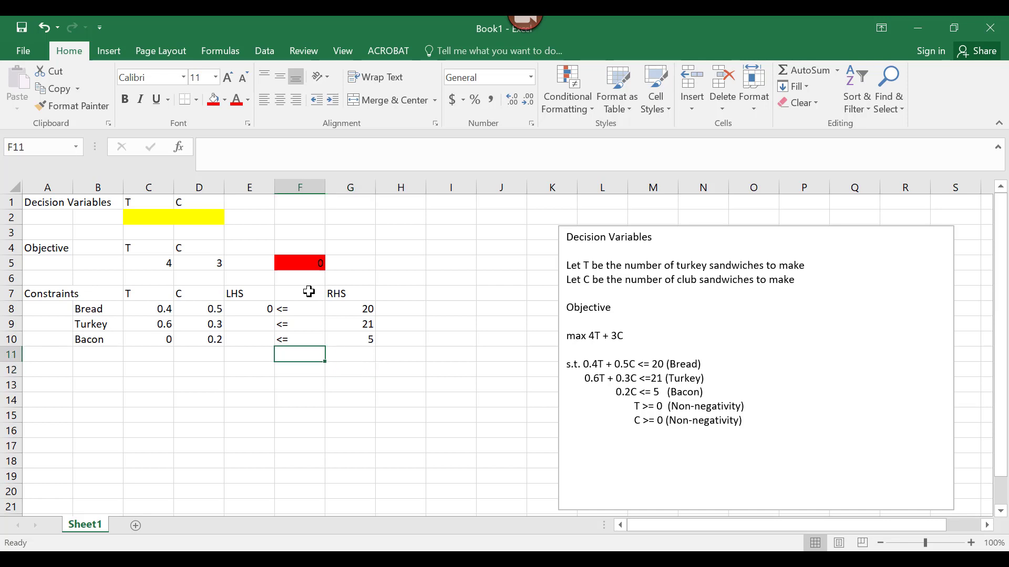
key(Left)
key(Left)
key(Left)
key(Left)
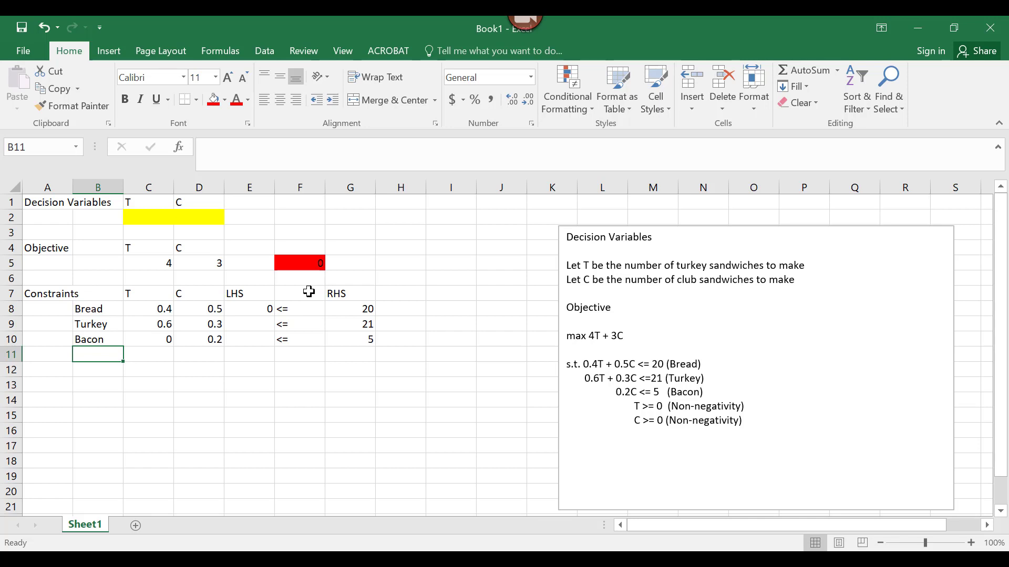
text(Non-neg T)
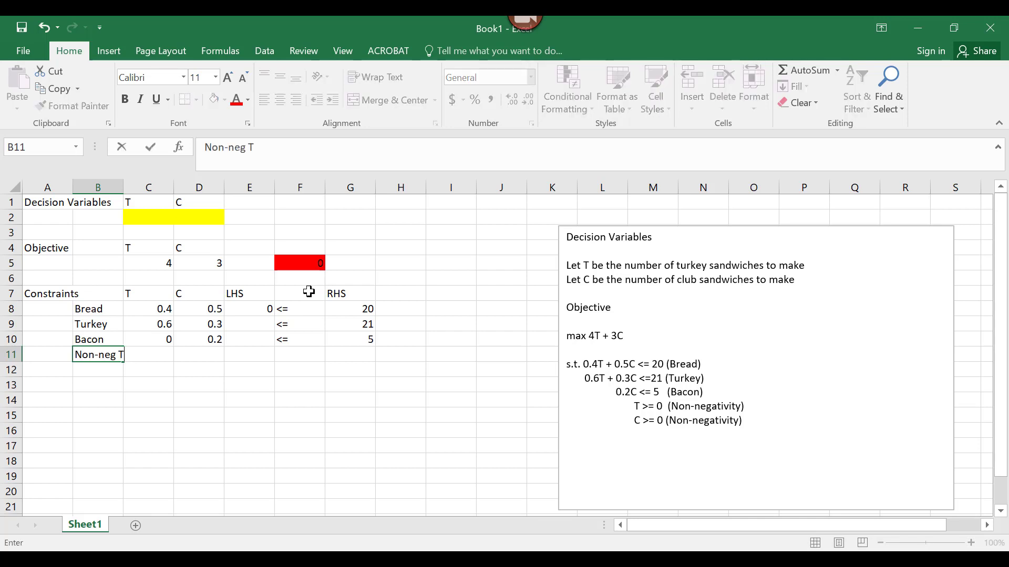
key(Tab)
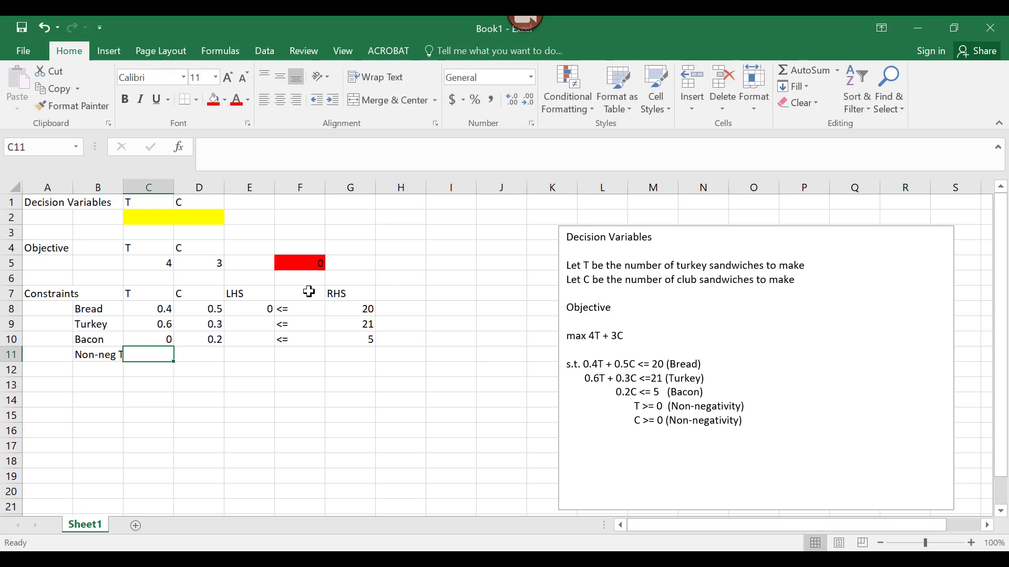
Enter the Non-neg T coefficients 1 in C11 and 0 in D11.
text(1)
key(Tab)
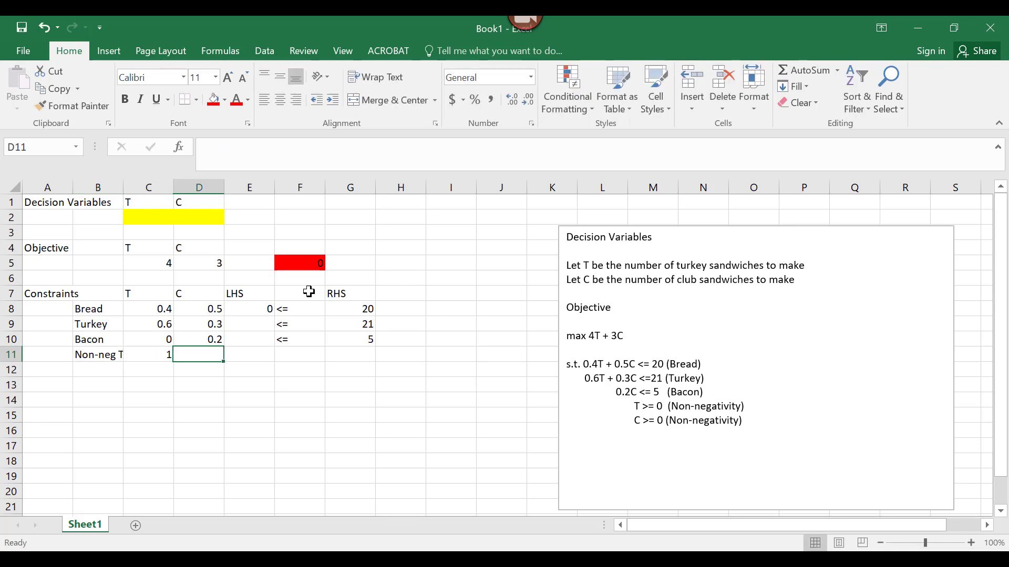
text(0)
key(Tab)
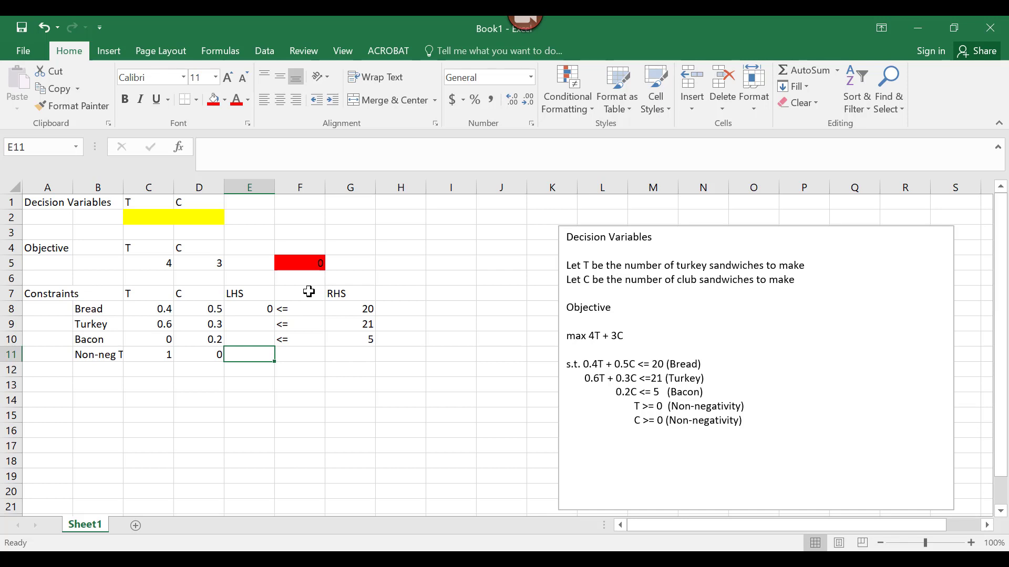
Enter the inequality sign >= in F11 and the limit 0 in G11 for the Non-neg T constraint.
key(Tab)
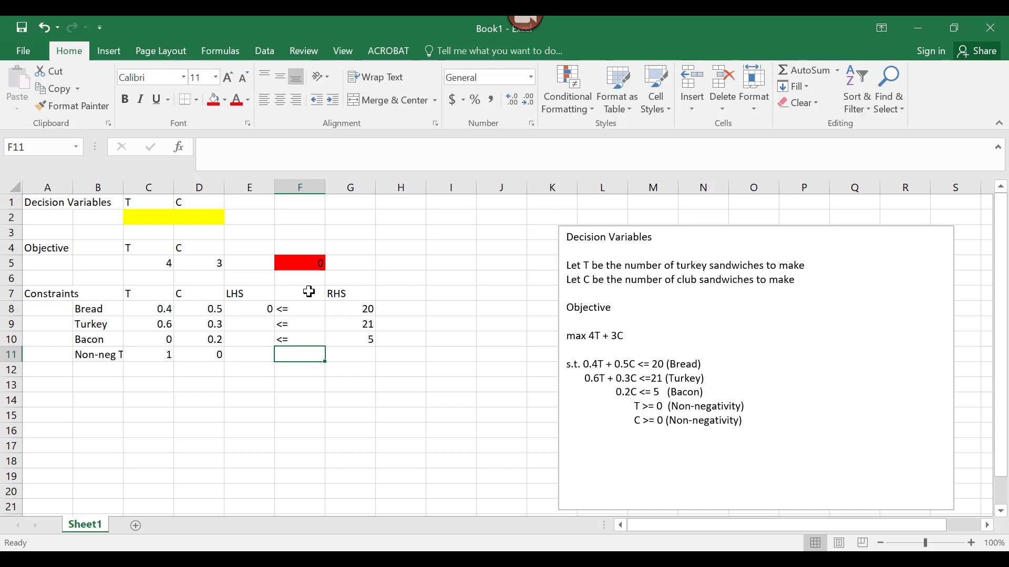
text(>=)
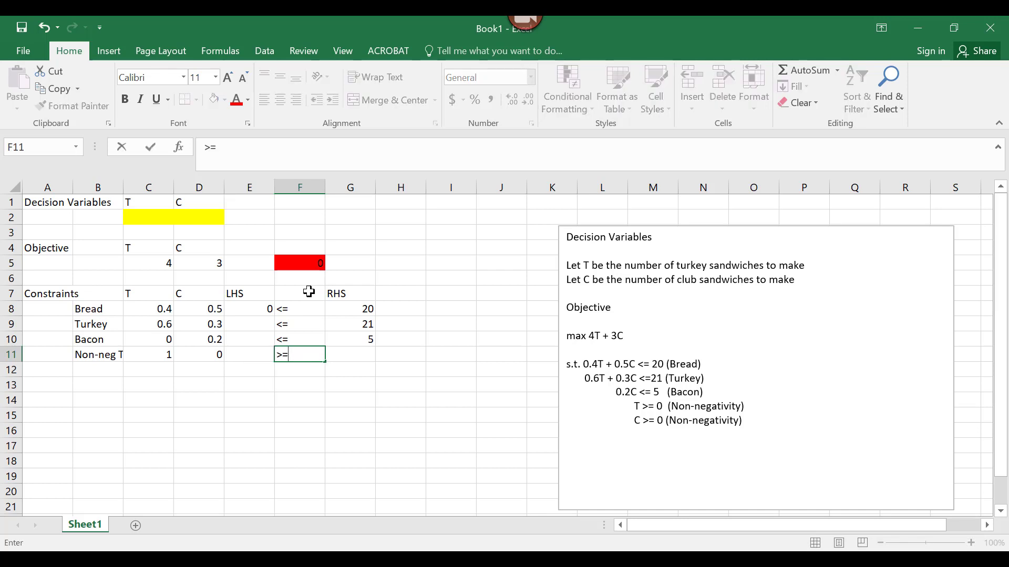
key(Tab)
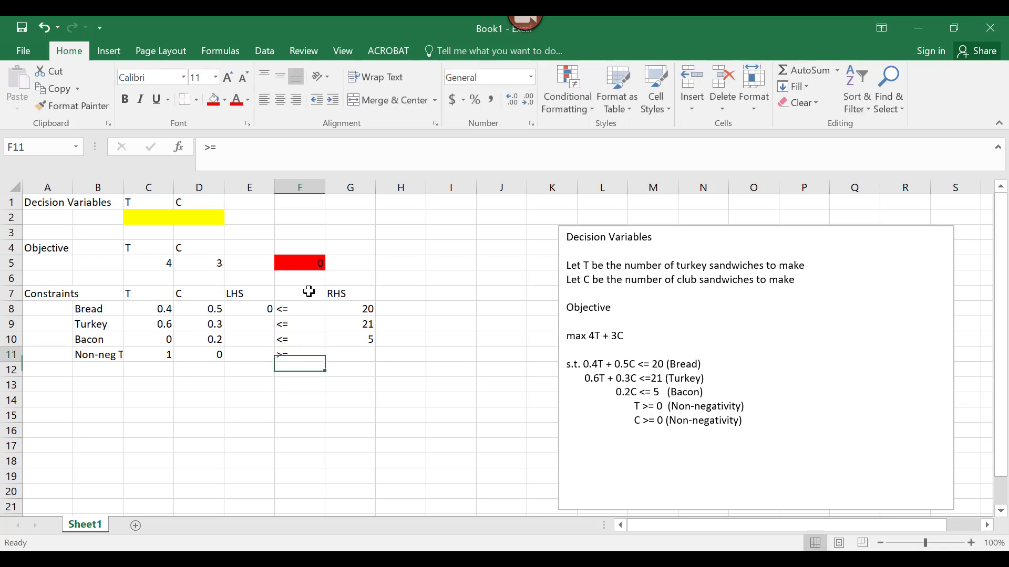
text(0)
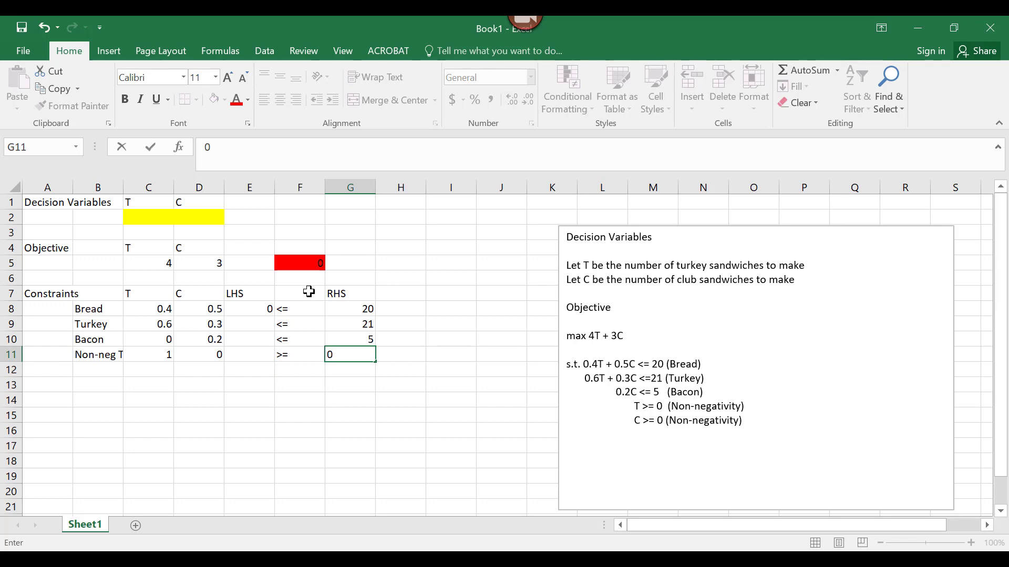
key(Return)
Enter the row label "Non-neg C" in cell B12 for the non-negativity constraint on C.
key(Left)
key(Left)
key(Left)
key(Left)
key(Left)
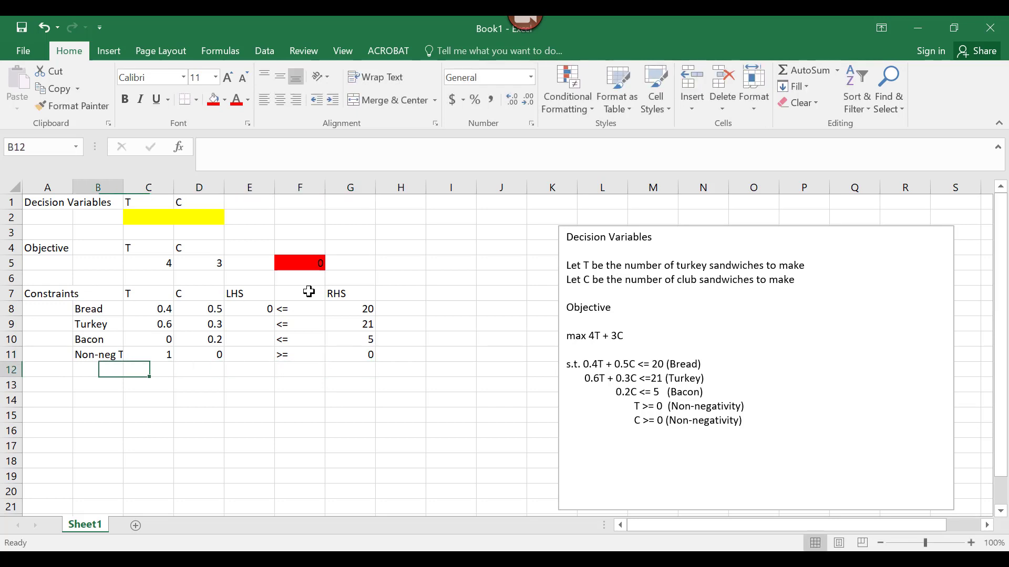
text(Non-neg C)
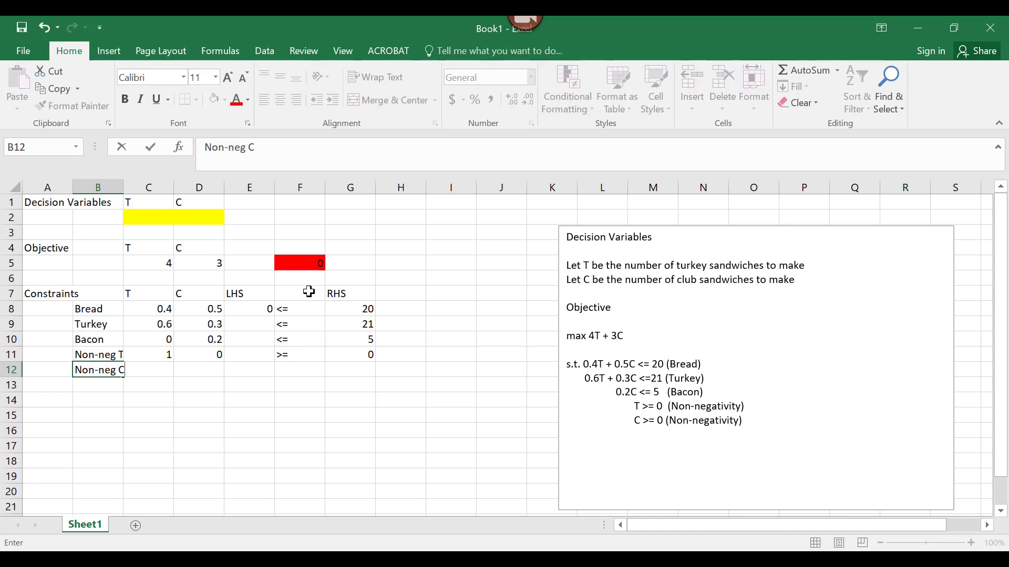
key(Return)
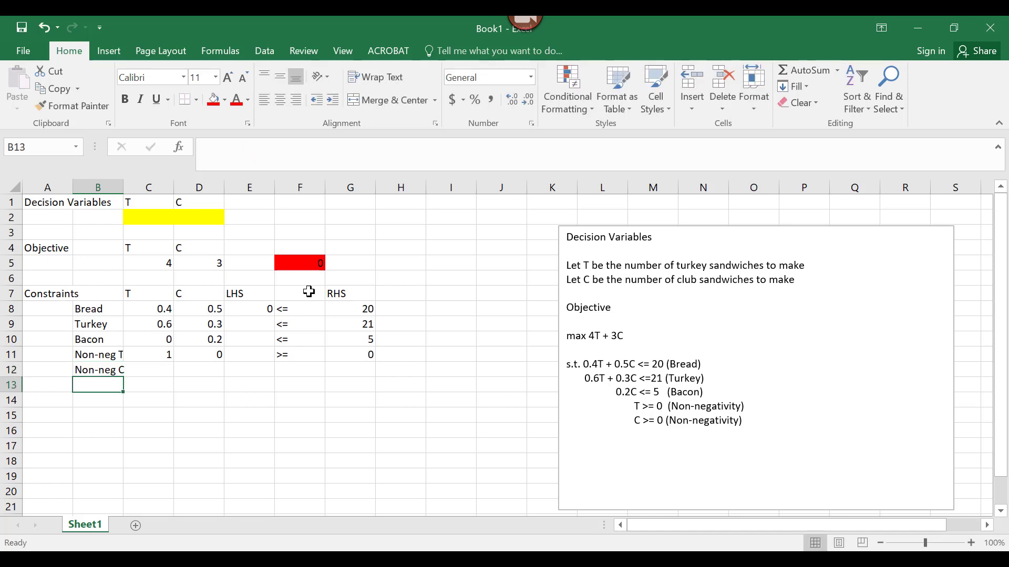
Enter the Non-neg C coefficients 0 in C12 and 1 in D12.
key(Up)
key(Right)
text(0)
key(Right)
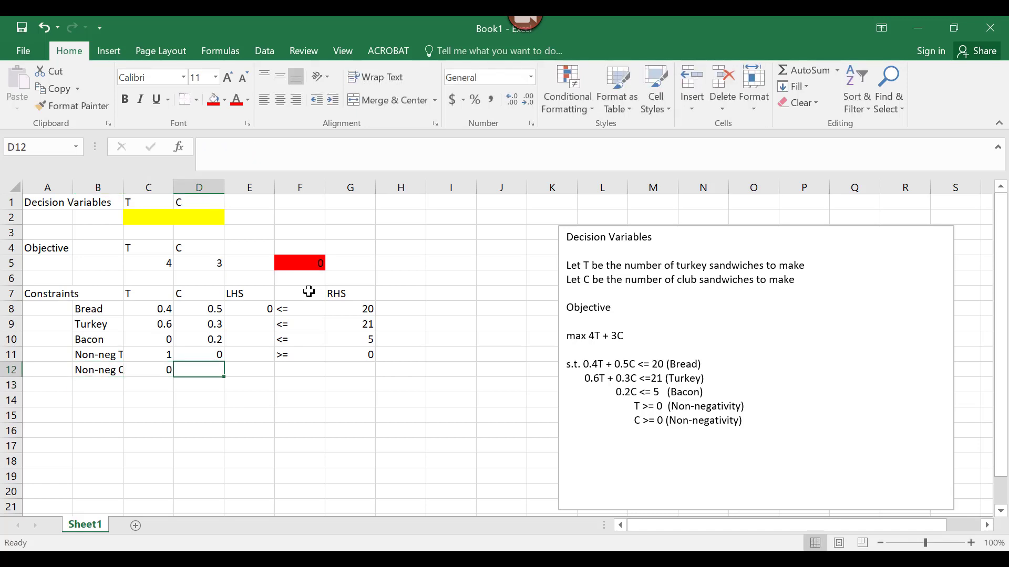
text(1)
key(Right)
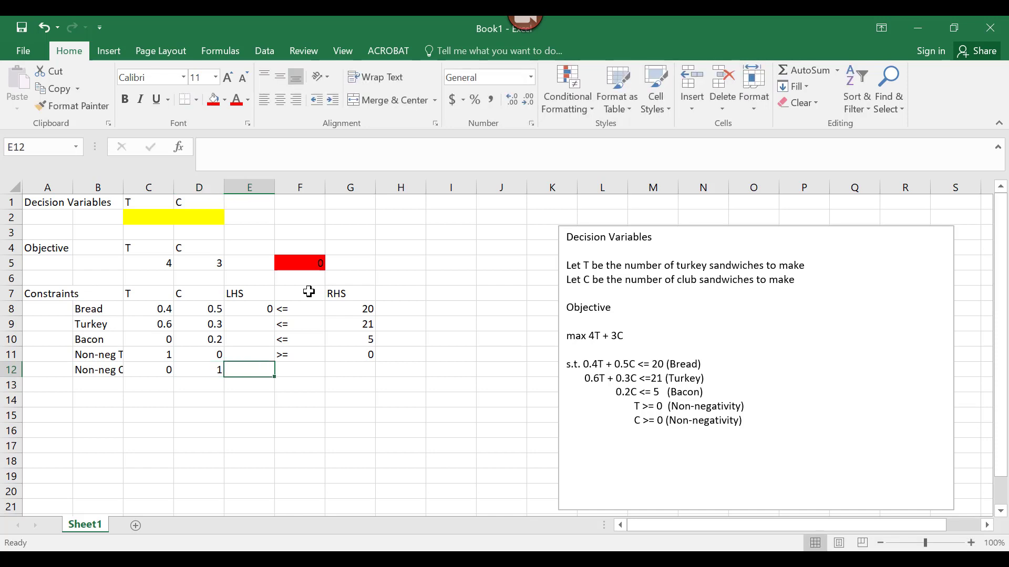
Enter the inequality sign >= in F12 and the limit 0 in G12 for the Non-neg C constraint.
key(Right)
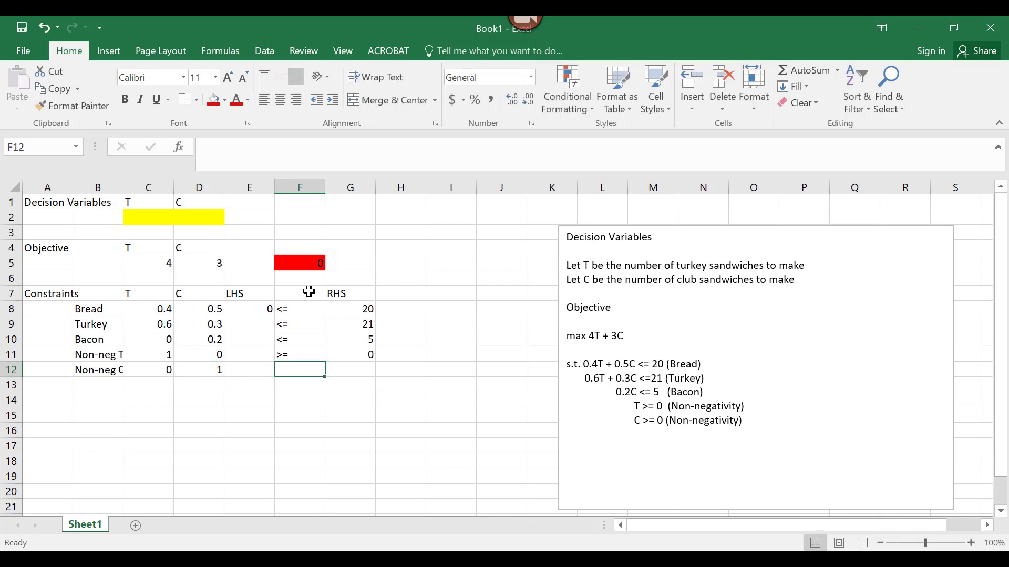
text(>)
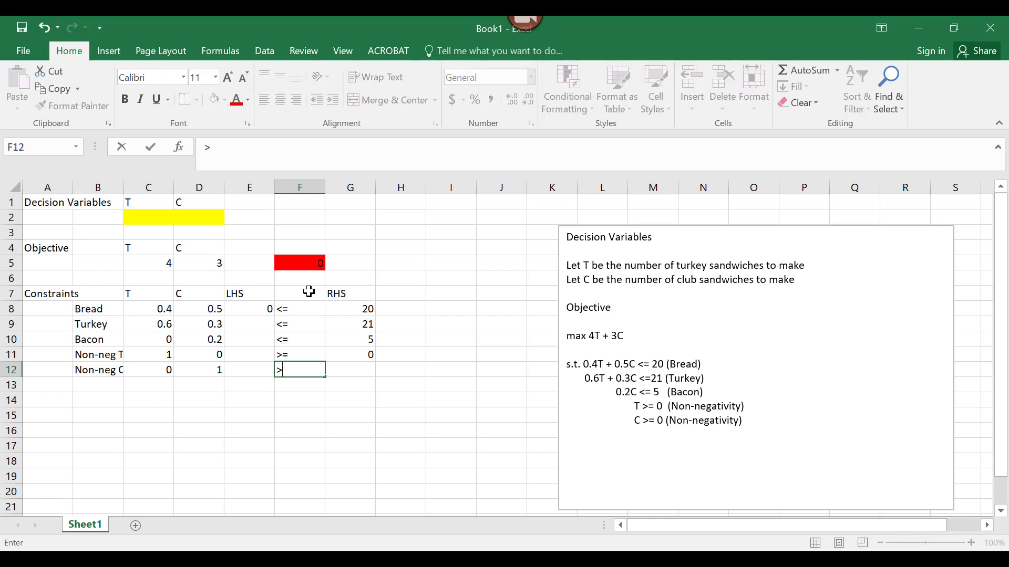
text(=)
key(Tab)
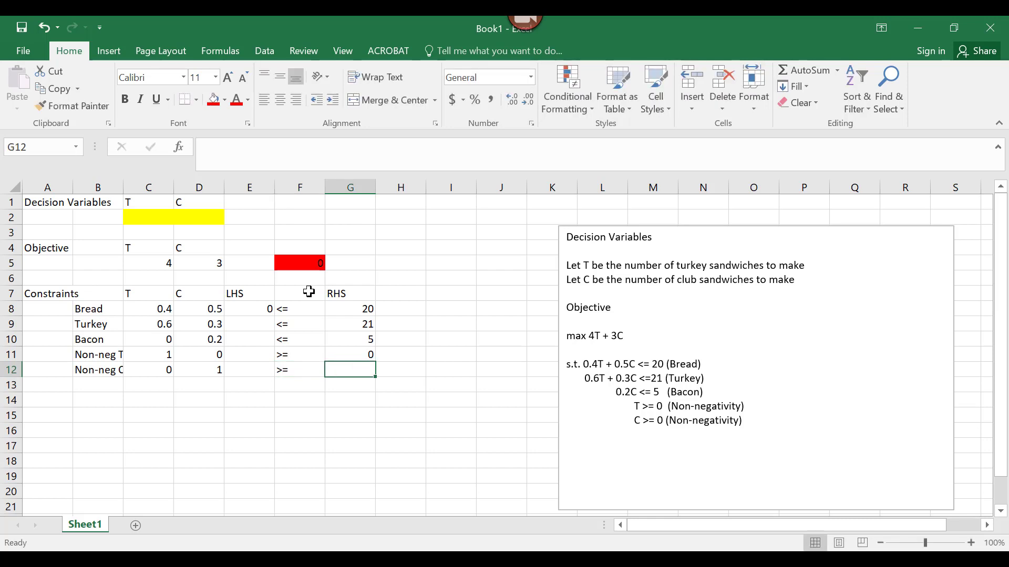
text(0)
key(Return)
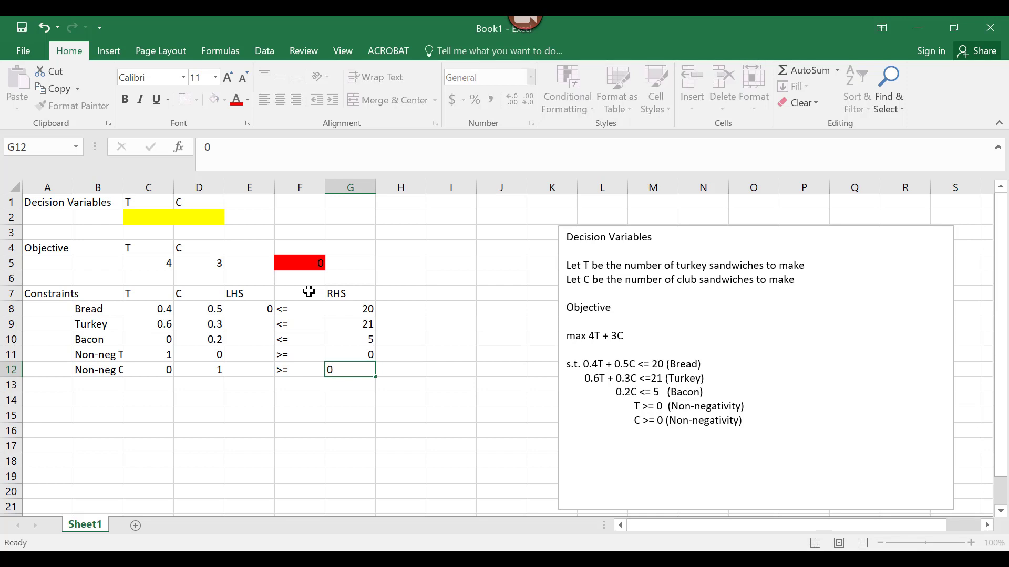
key(Down)
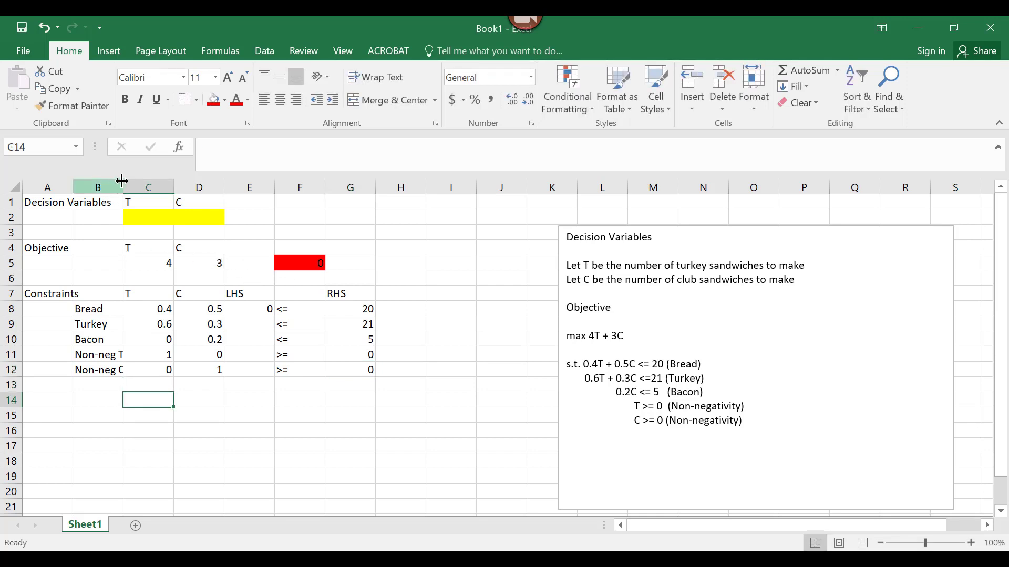
Widen column B slightly so the non-negativity row labels fit in their cells.
drag(122, 180, 127, 181)
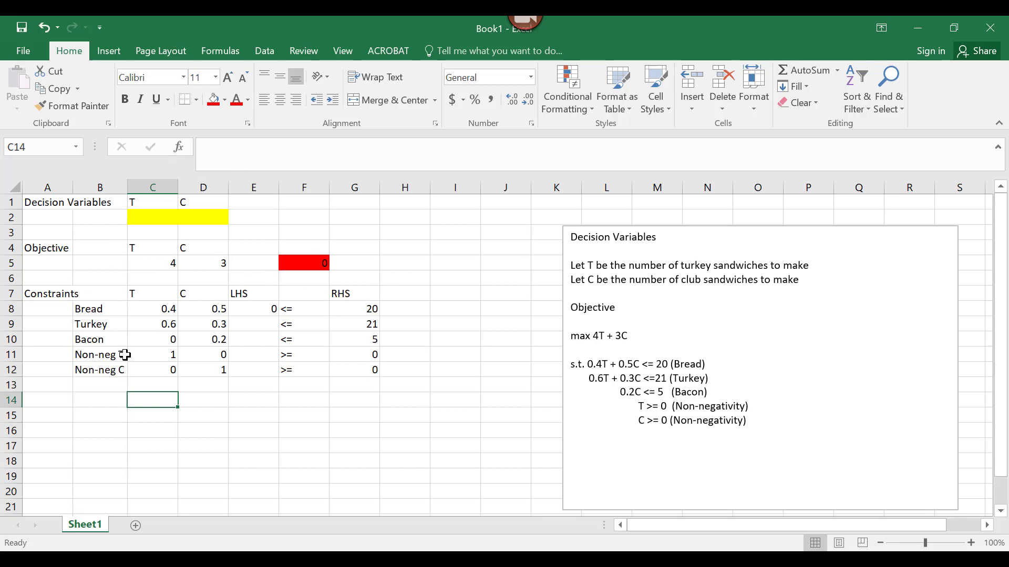
click(103, 386)
key(Down)
key(Down)
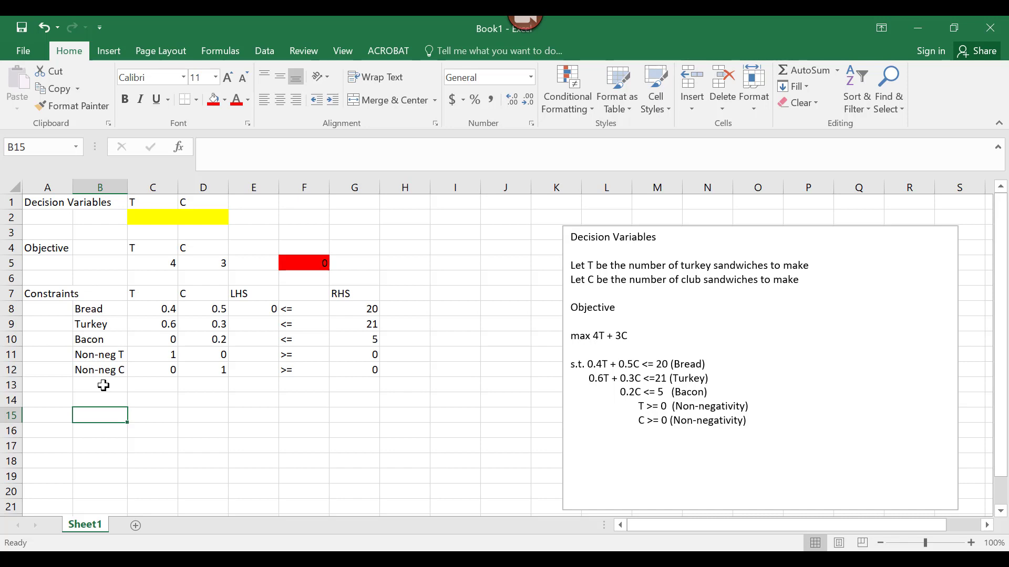
Fill the LHS formula from E8 down through E12 for the remaining constraints and check the copied formulas.
click(267, 306)
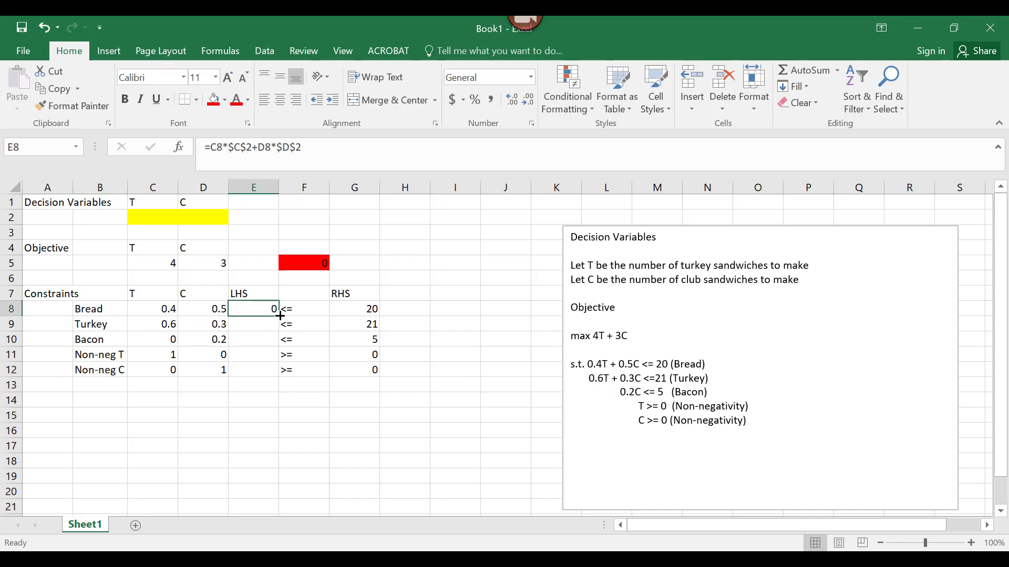
drag(278, 315, 273, 371)
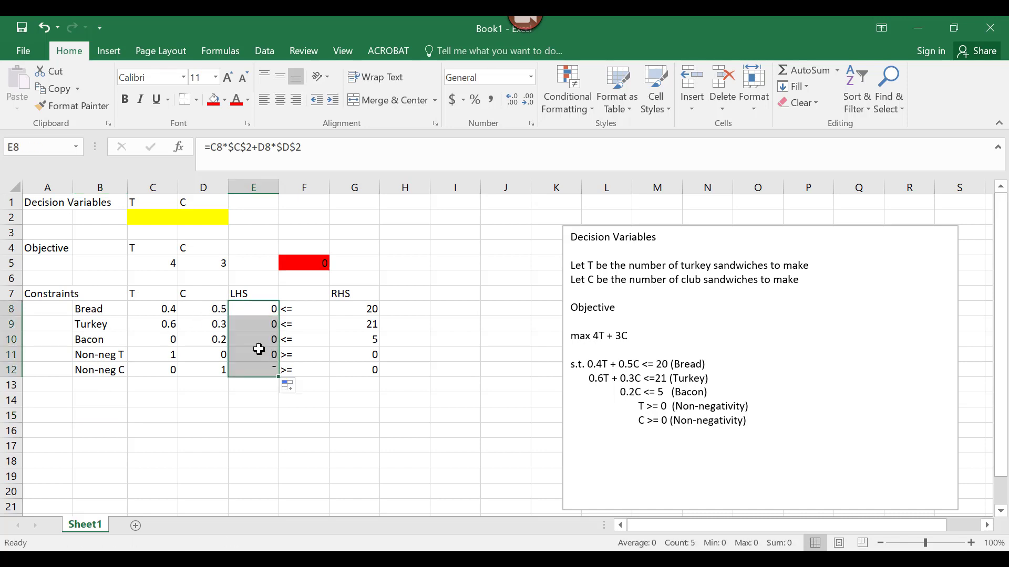
click(261, 308)
key(Down)
key(Down)
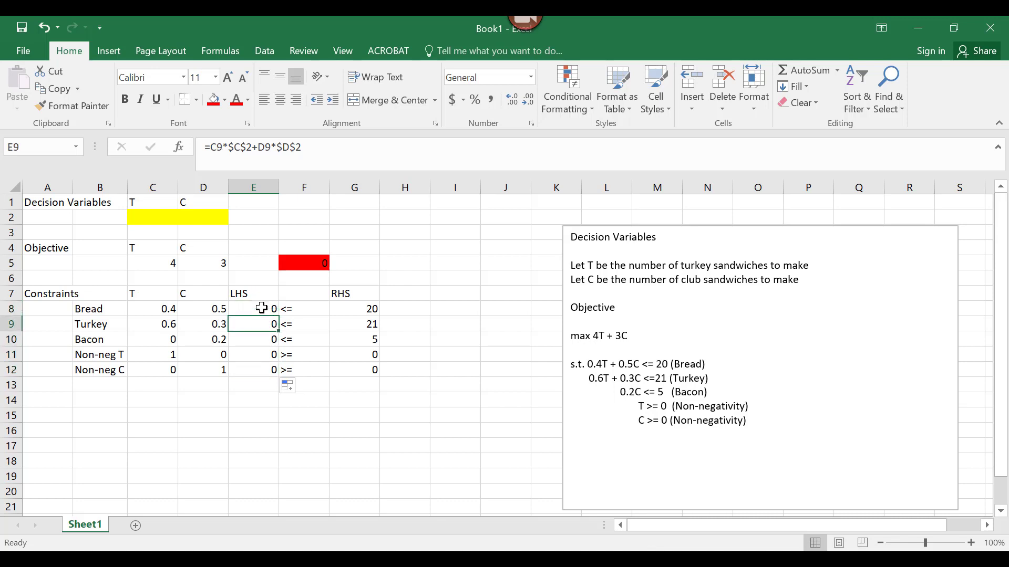
Check the copied LHS formulas in column E down through the Non-neg C row.
key(Down)
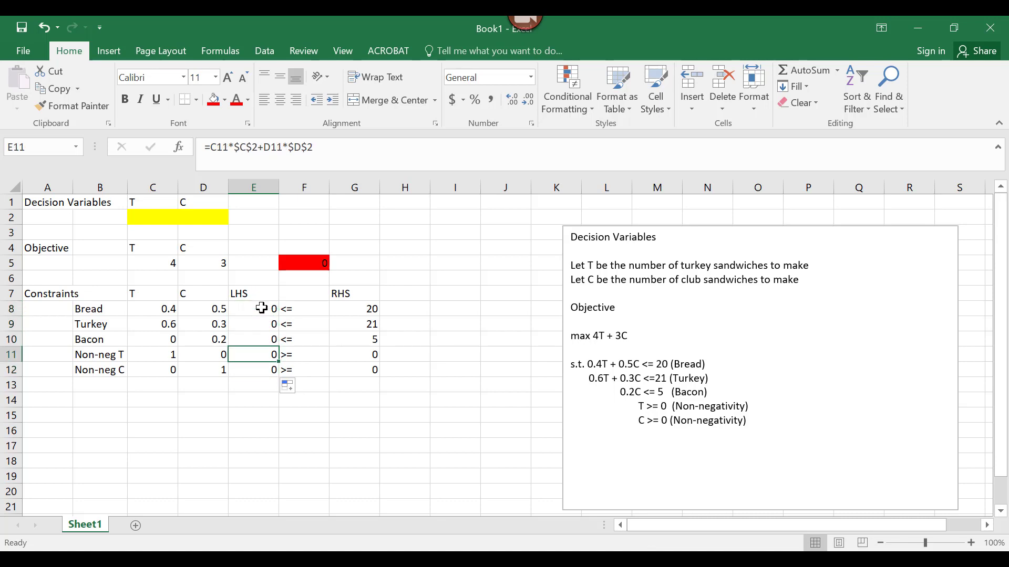
key(Down)
key(Down)
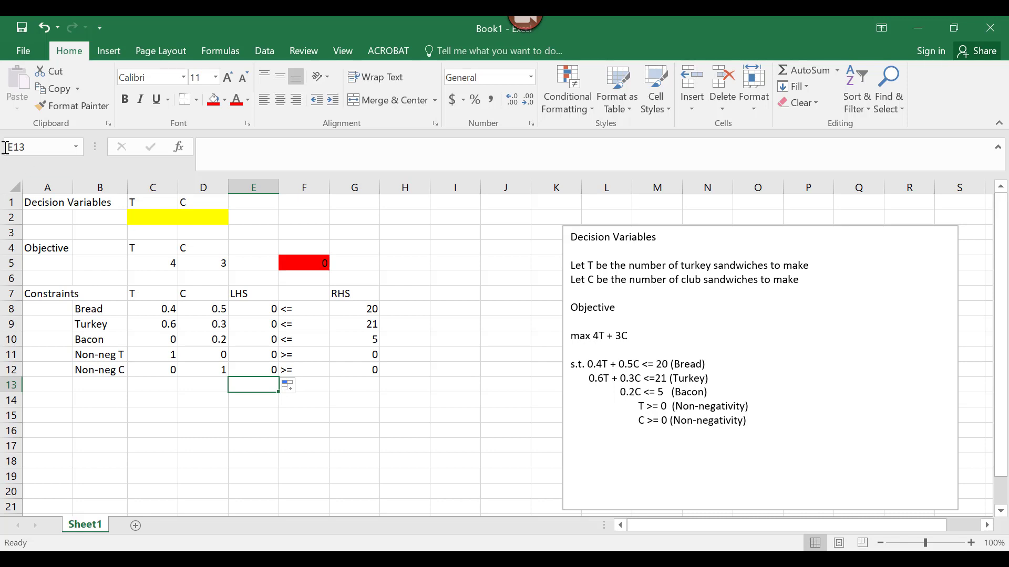
Open Solver and set its objective to the red objective cell F5.
click(264, 51)
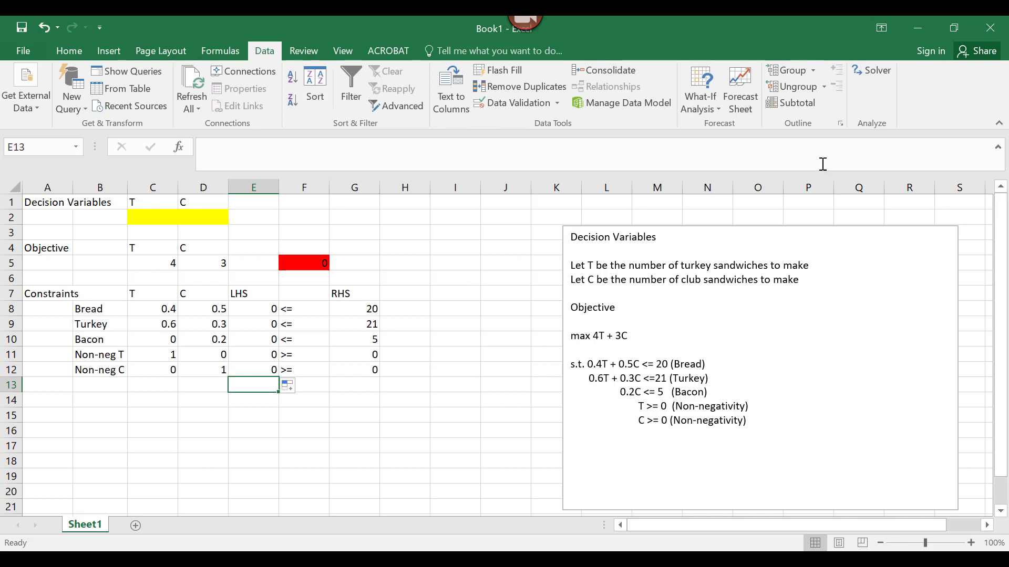
click(875, 69)
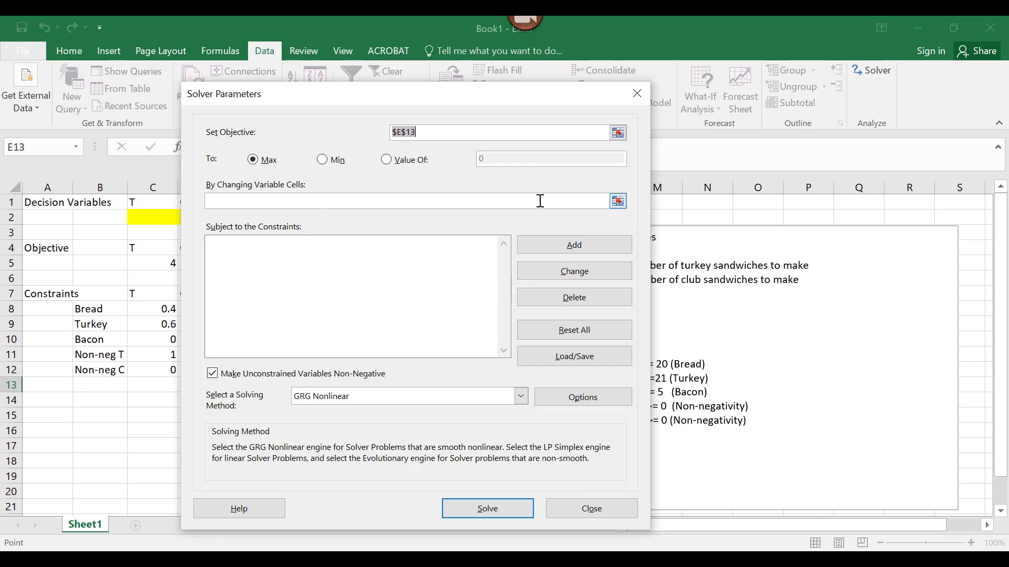
click(618, 133)
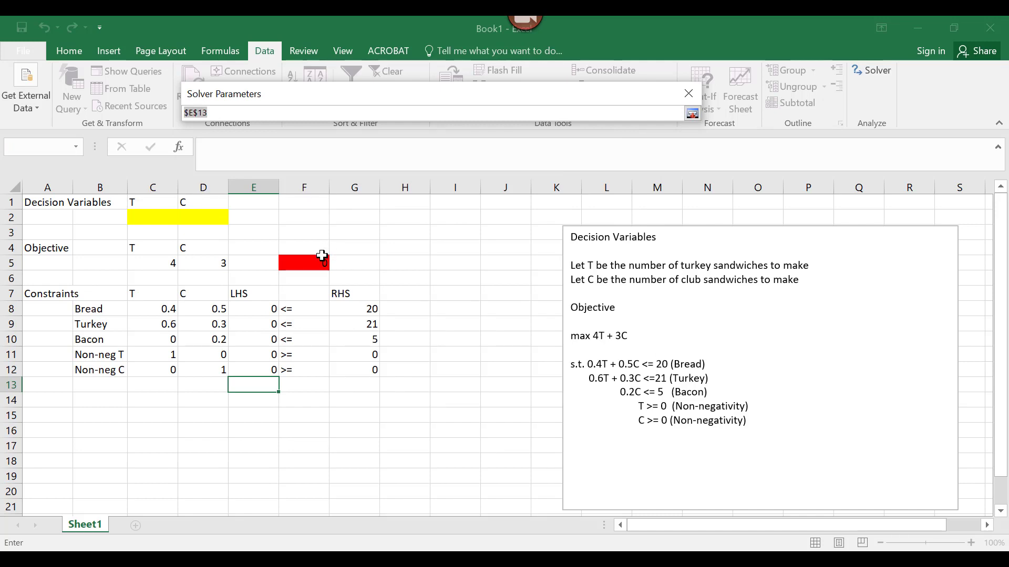
click(316, 262)
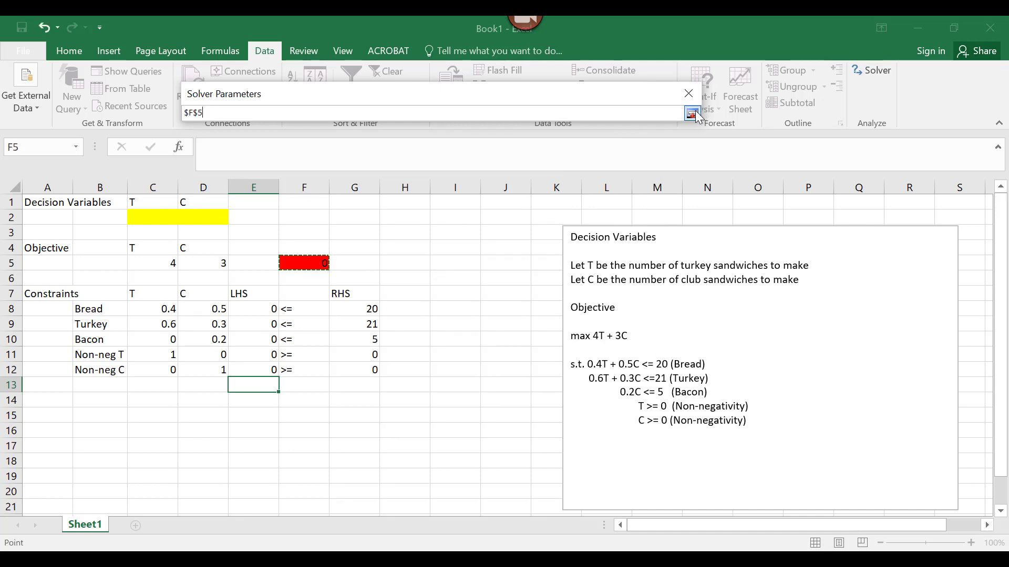
click(694, 114)
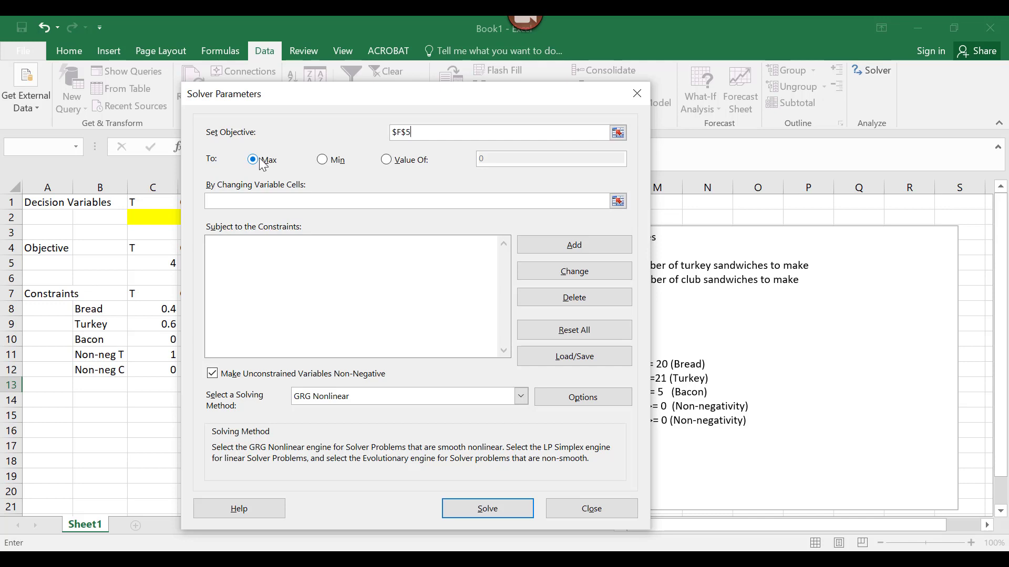
Set Solver's changing variable cells to the yellow decision variable range C2:D2.
click(255, 199)
click(618, 203)
drag(145, 216, 202, 215)
click(692, 114)
Add the Bread constraint to Solver, with E8 <= G8.
click(574, 246)
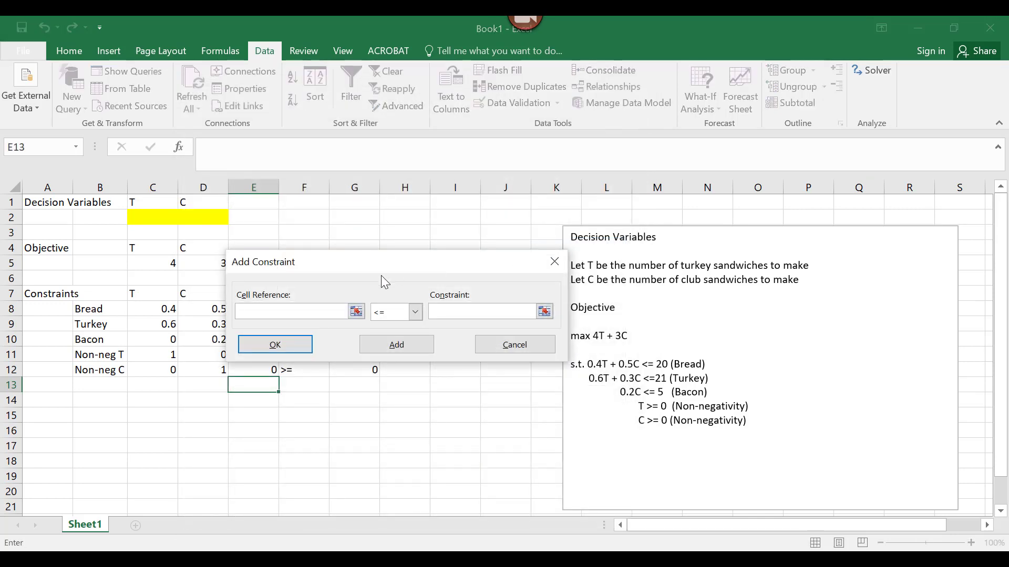
click(357, 311)
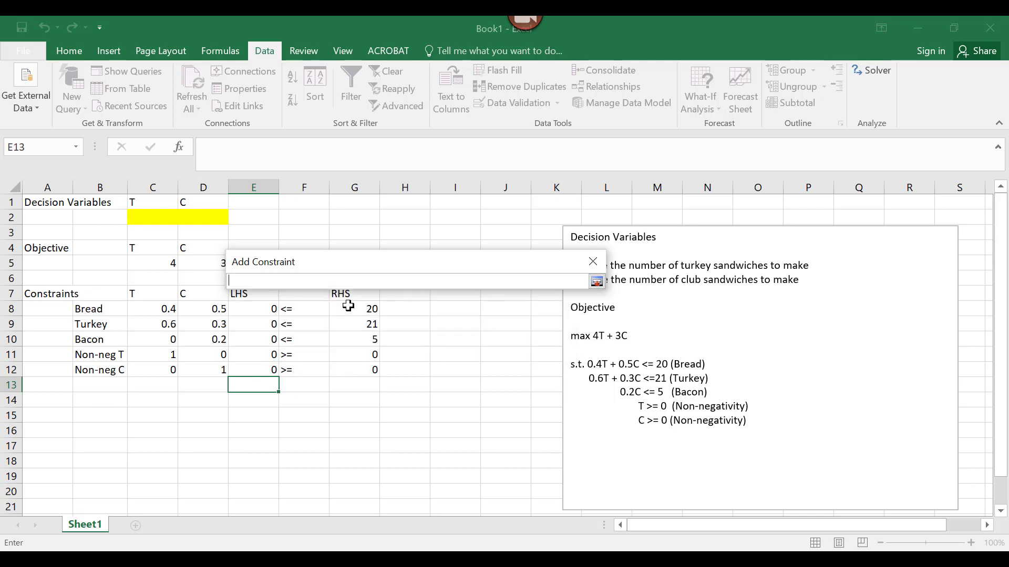
click(272, 303)
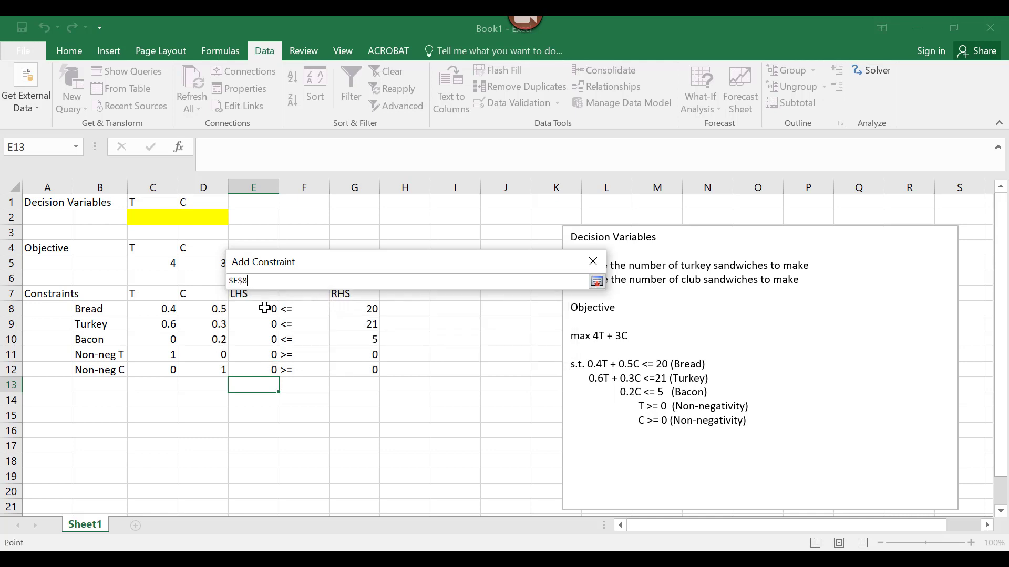
click(596, 282)
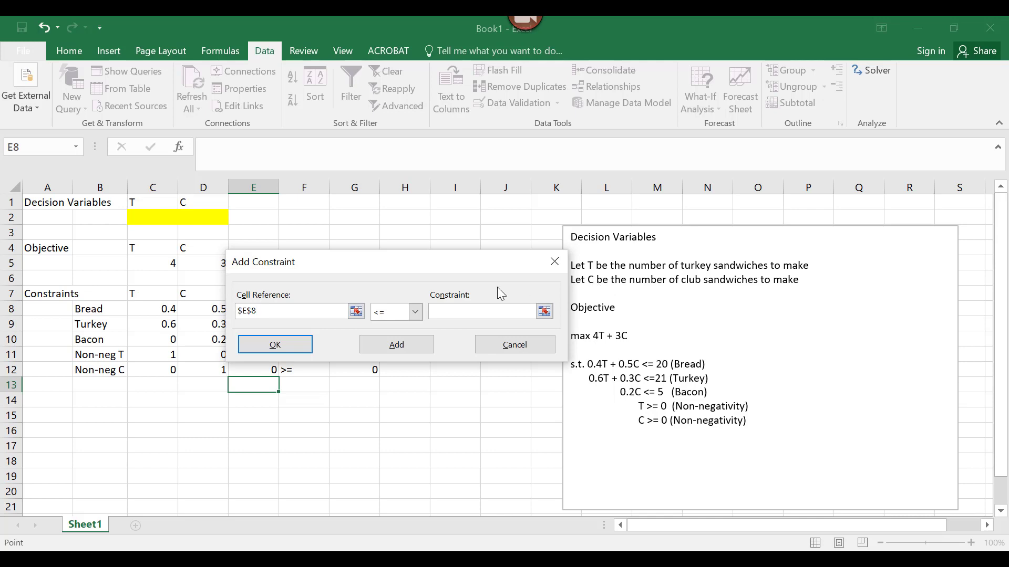
click(479, 312)
click(545, 312)
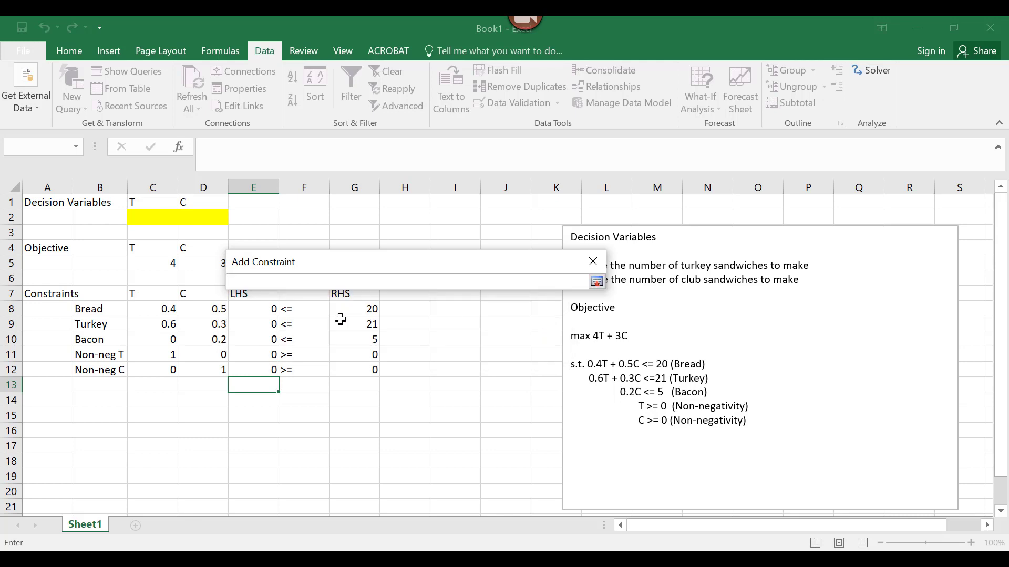
click(366, 310)
click(597, 283)
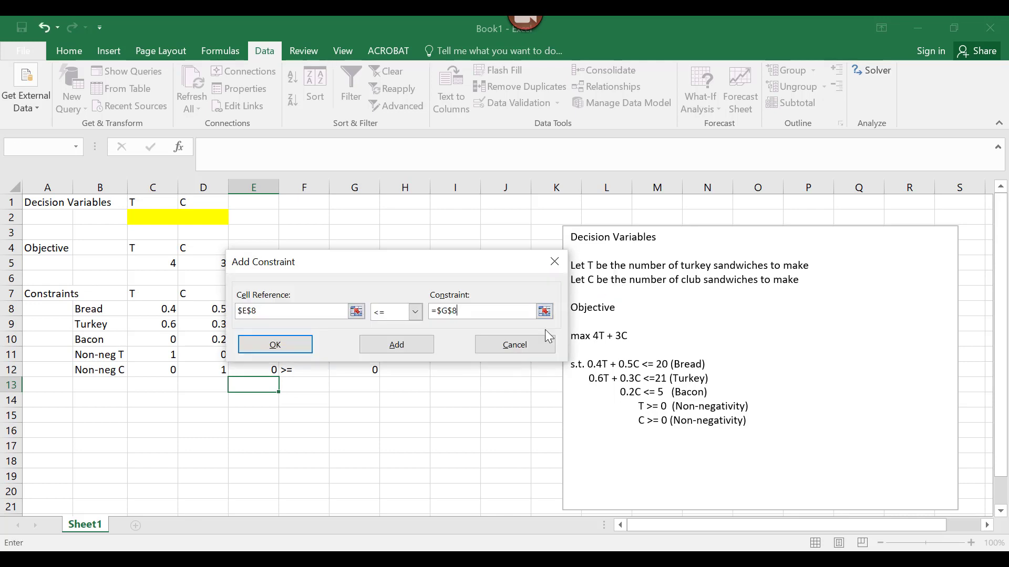
click(298, 344)
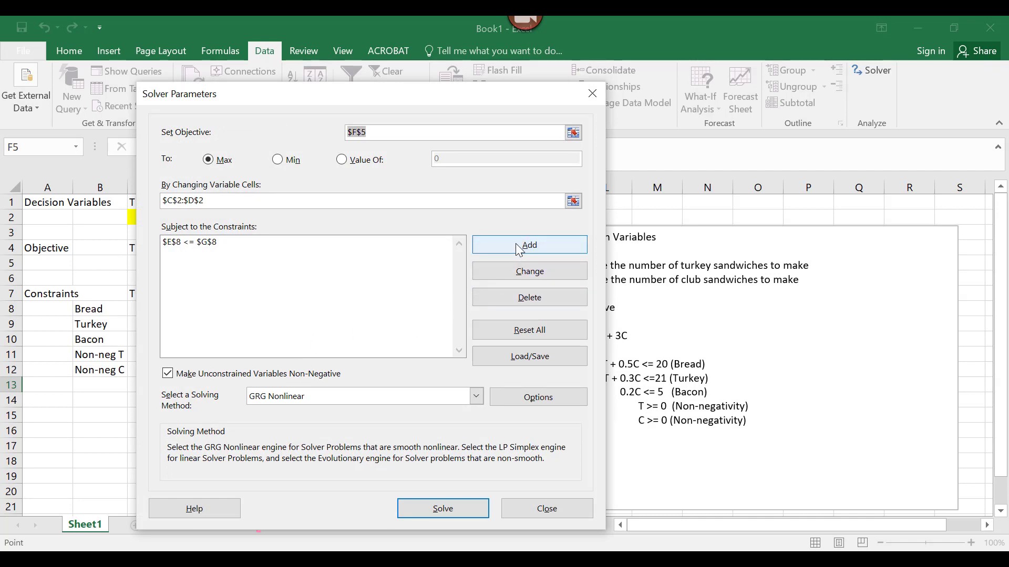
Add the Turkey constraint to Solver, with E9 <= G9.
click(519, 249)
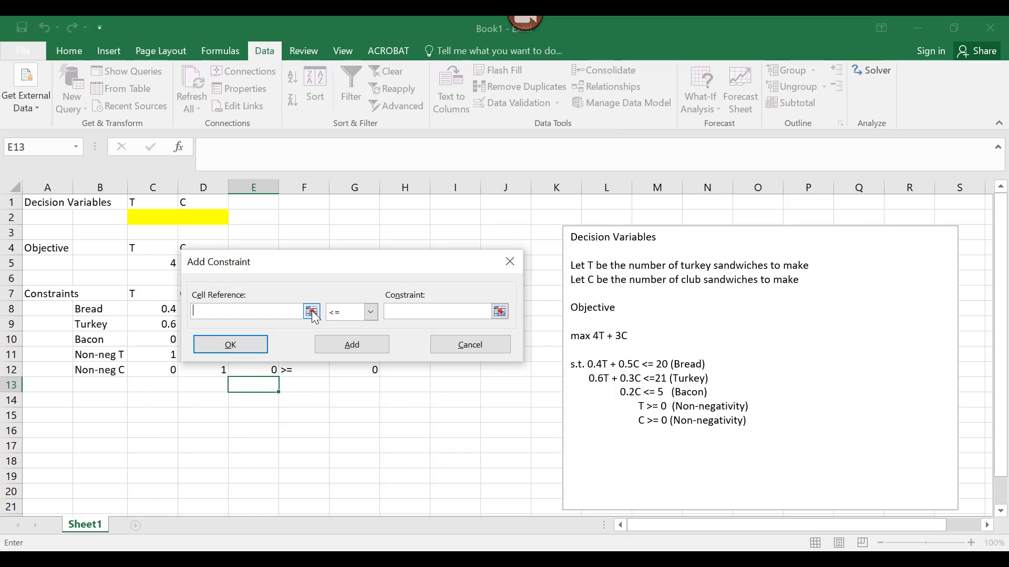
click(312, 313)
click(266, 324)
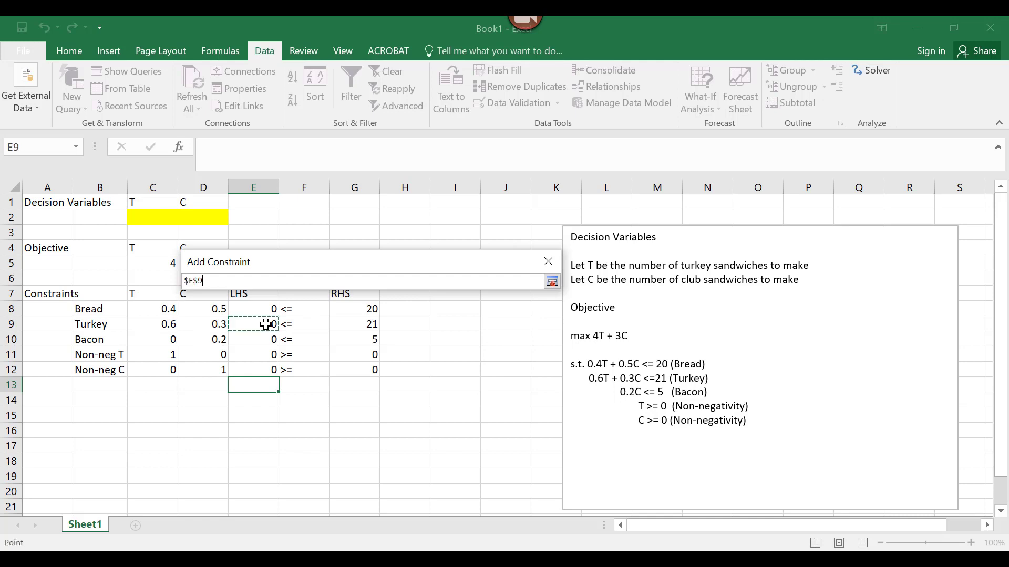
click(552, 282)
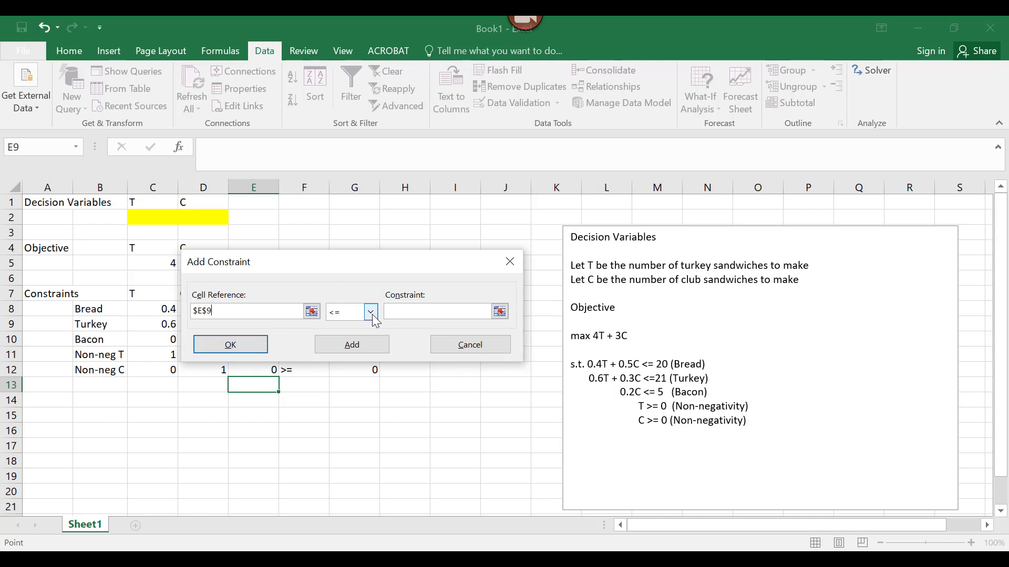
click(496, 312)
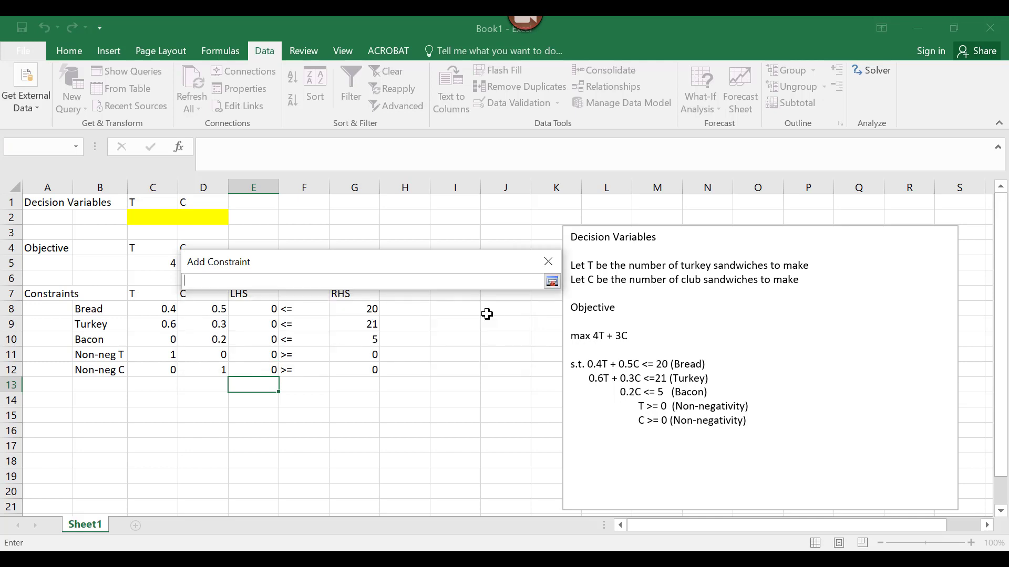
click(365, 322)
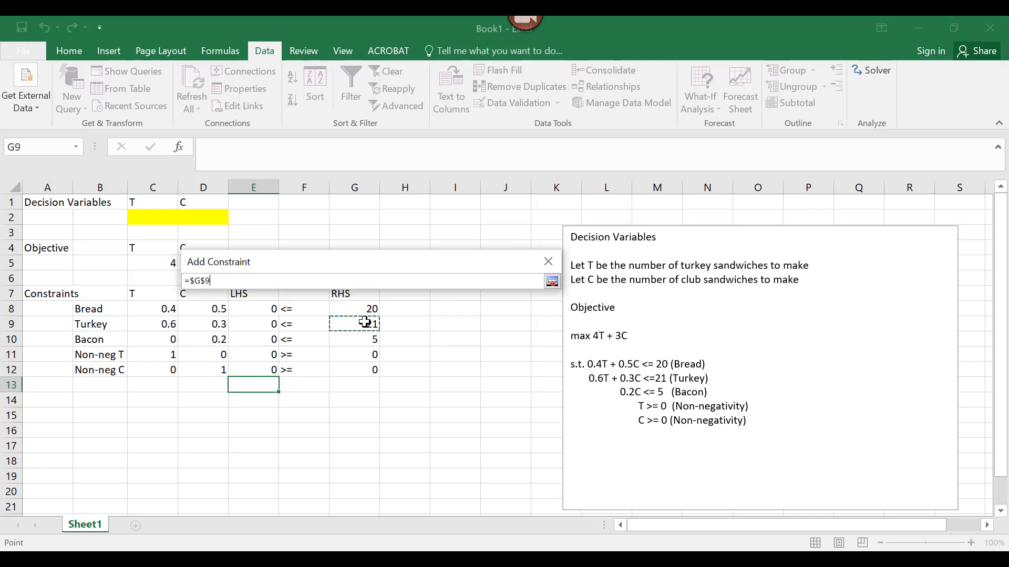
click(551, 282)
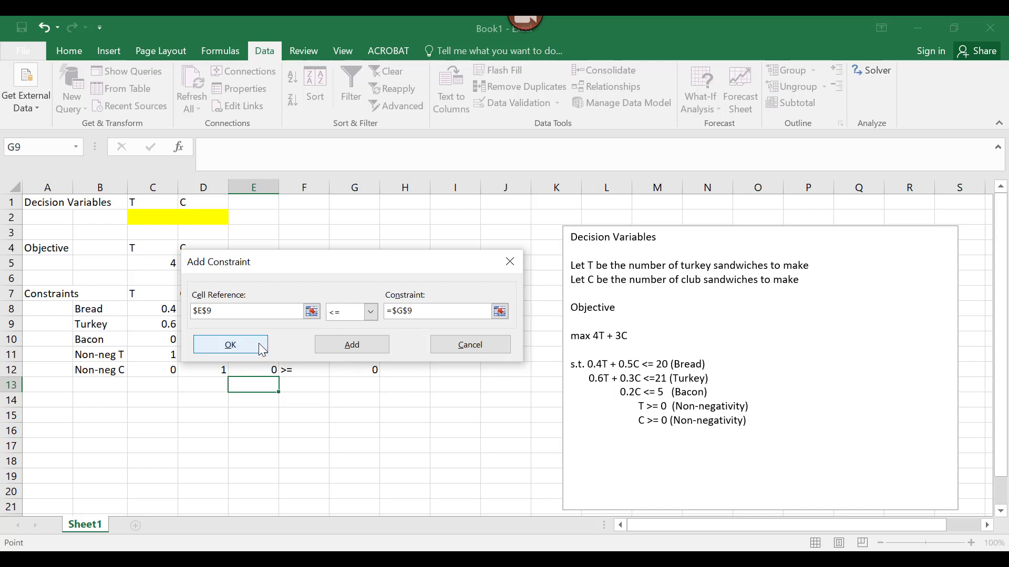
click(230, 345)
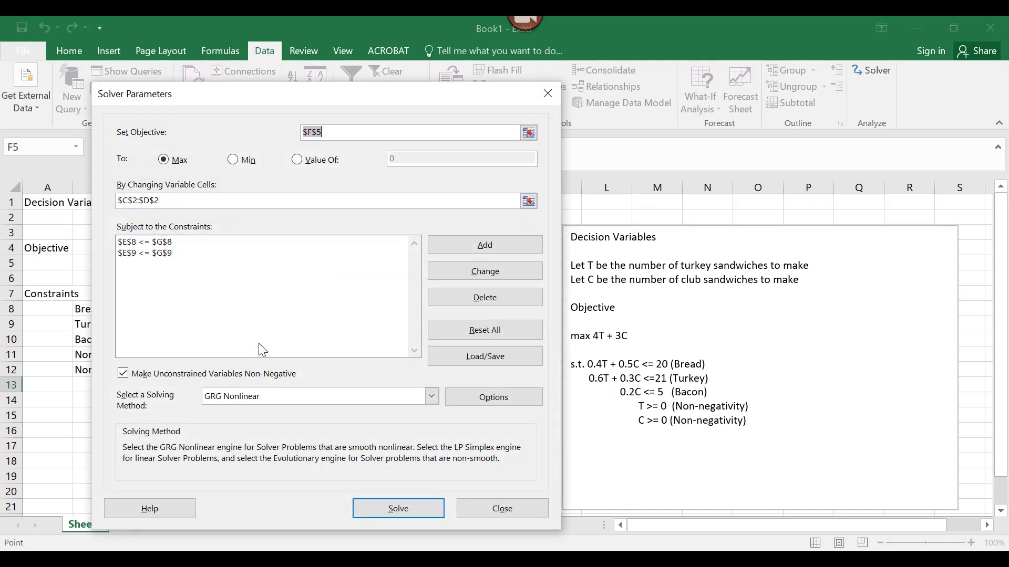
Add the Bacon constraint to Solver, with E10 <= G10.
click(450, 249)
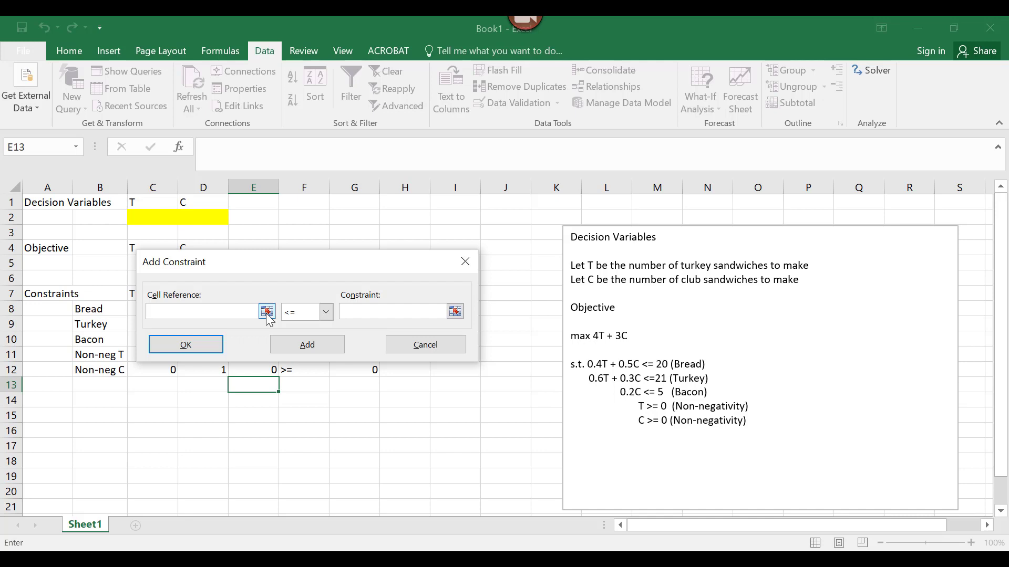
click(267, 312)
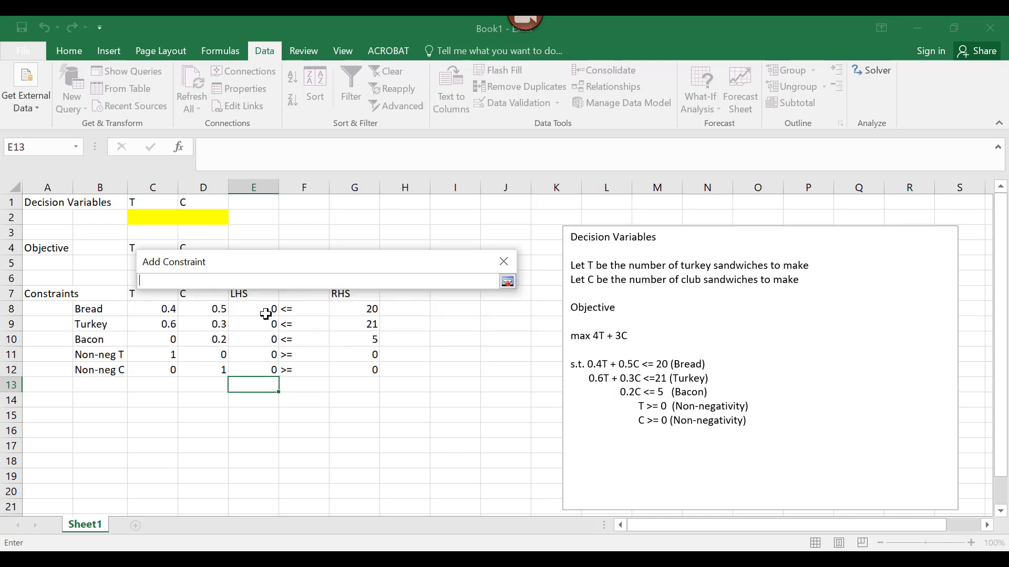
click(267, 339)
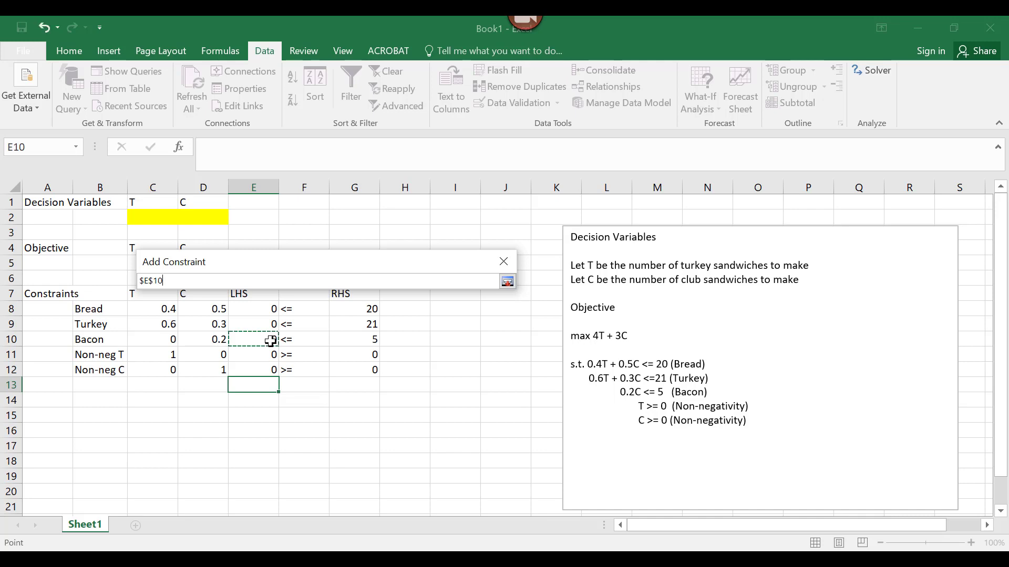
click(507, 282)
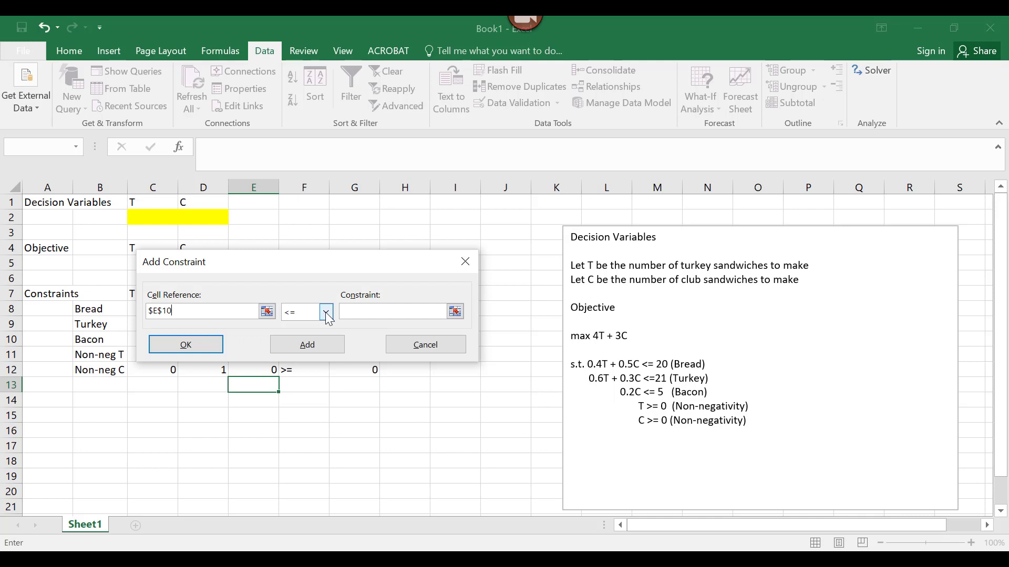
click(454, 312)
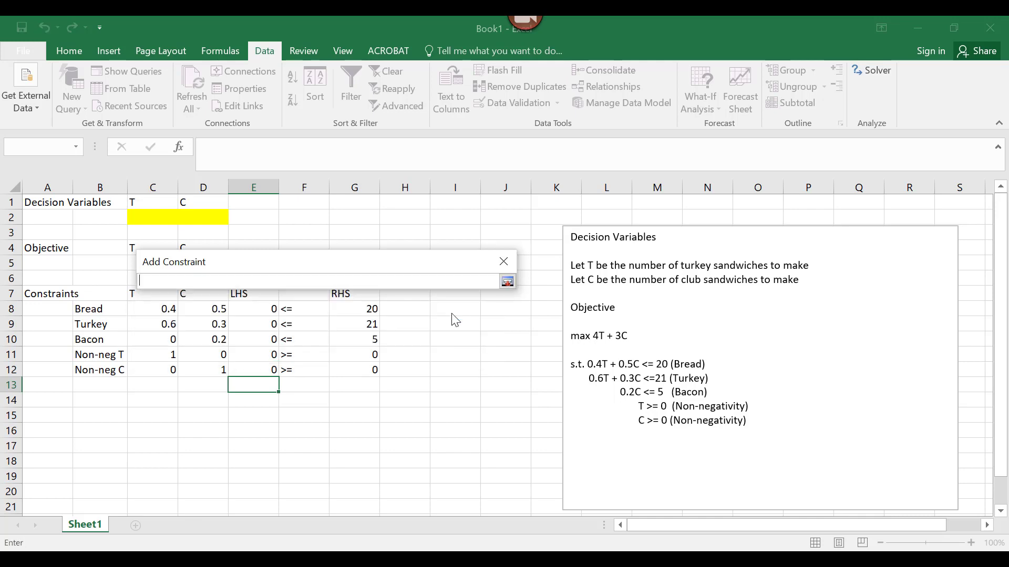
click(366, 337)
click(507, 282)
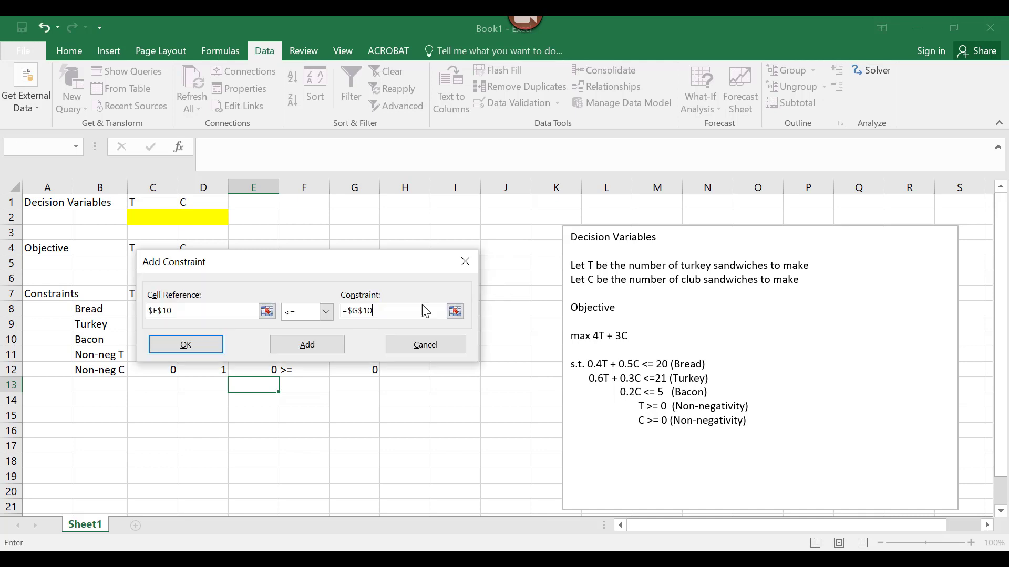
click(187, 346)
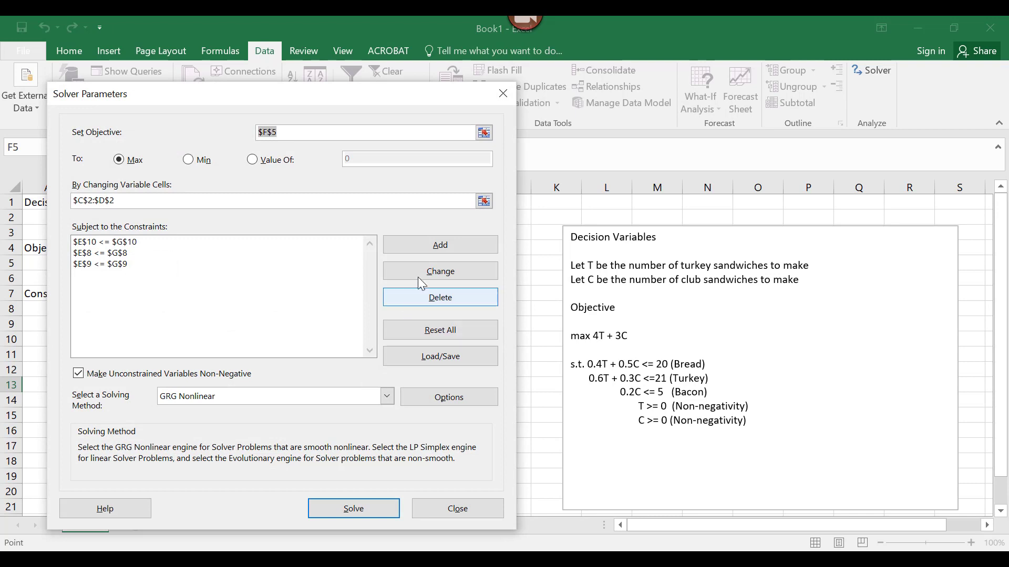
Add the Non-neg T constraint to Solver, with E11 >= G11.
click(436, 246)
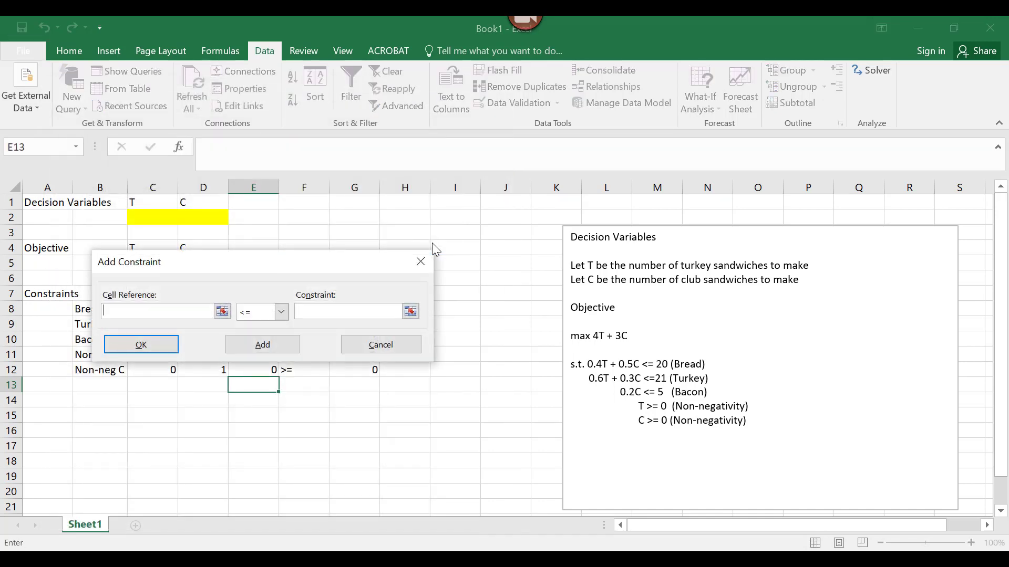
click(222, 312)
click(258, 353)
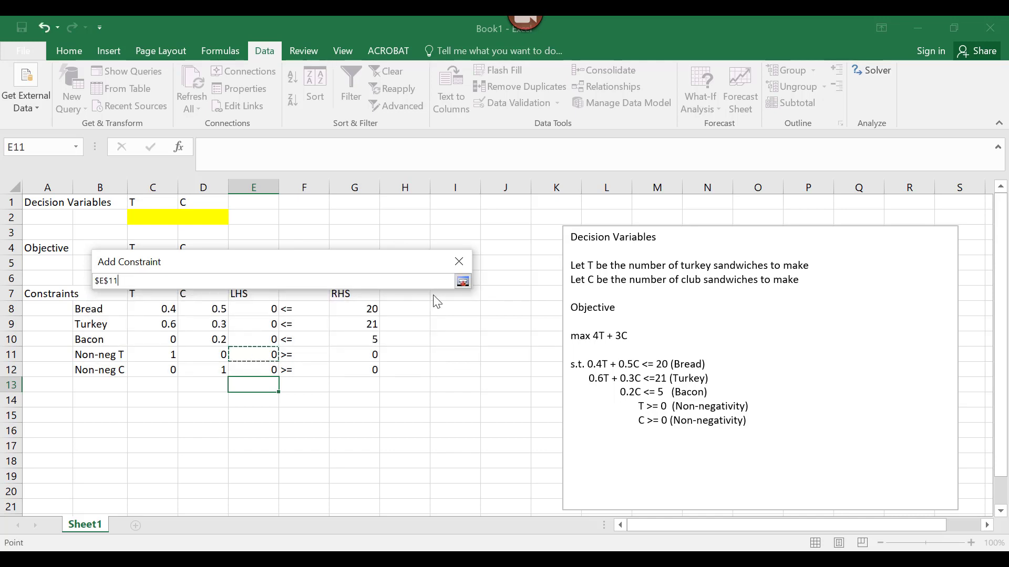
click(463, 282)
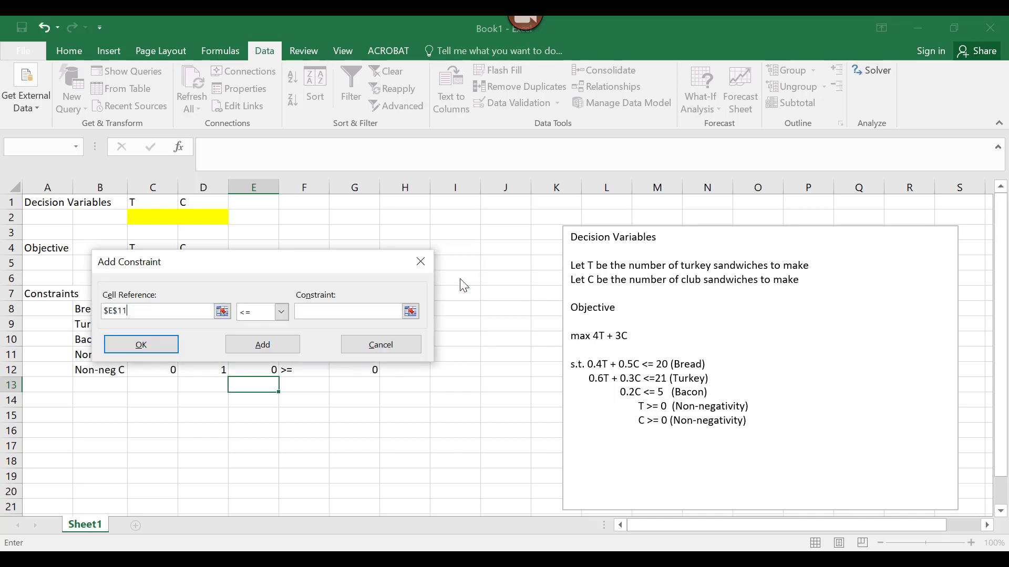
click(281, 314)
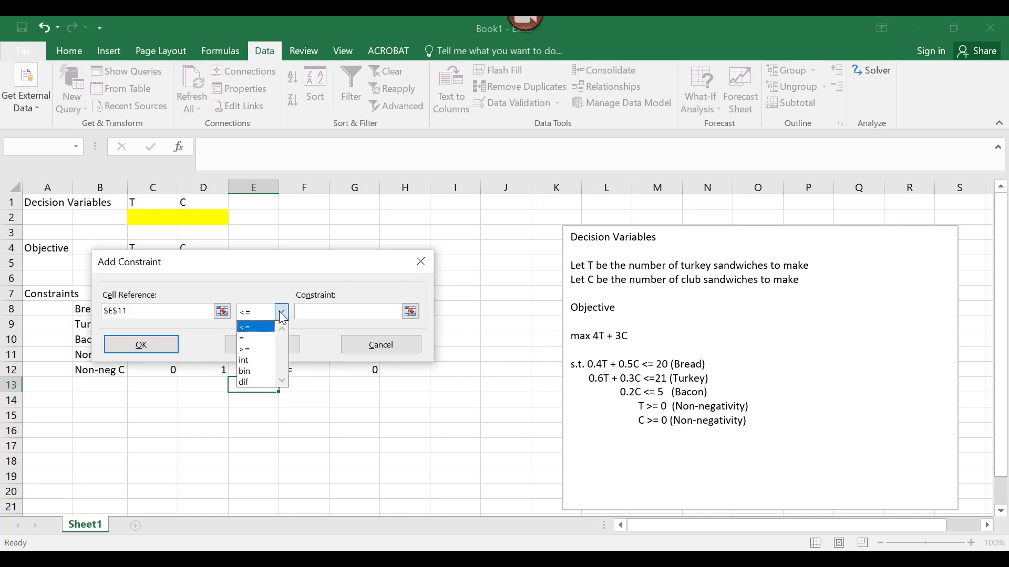
click(263, 348)
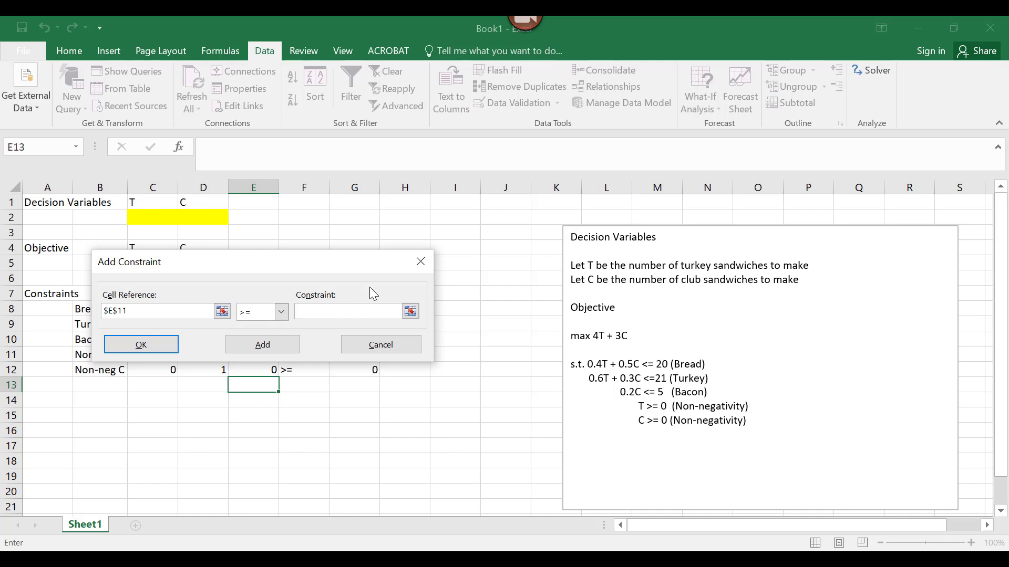
click(411, 312)
click(365, 355)
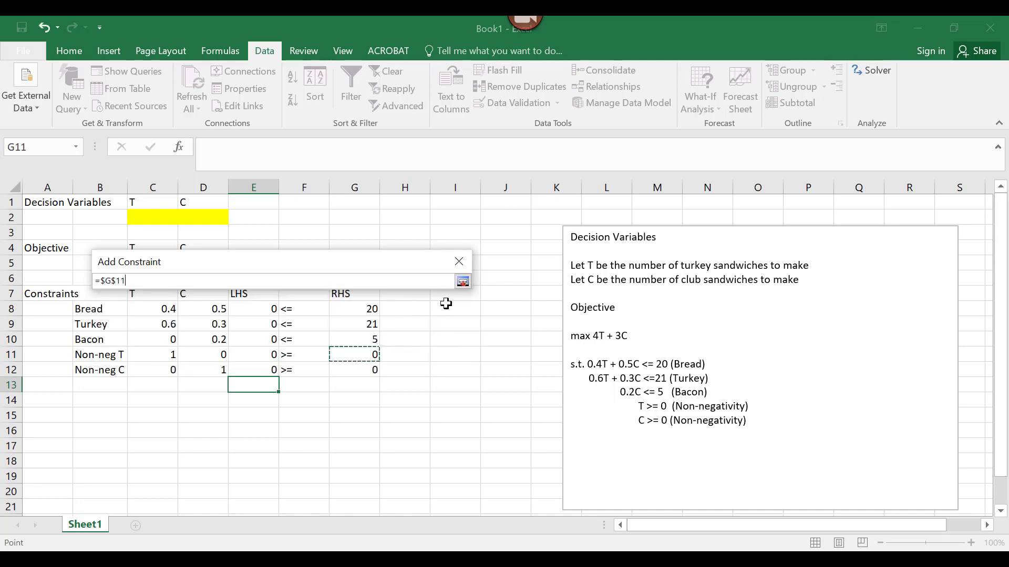
click(462, 283)
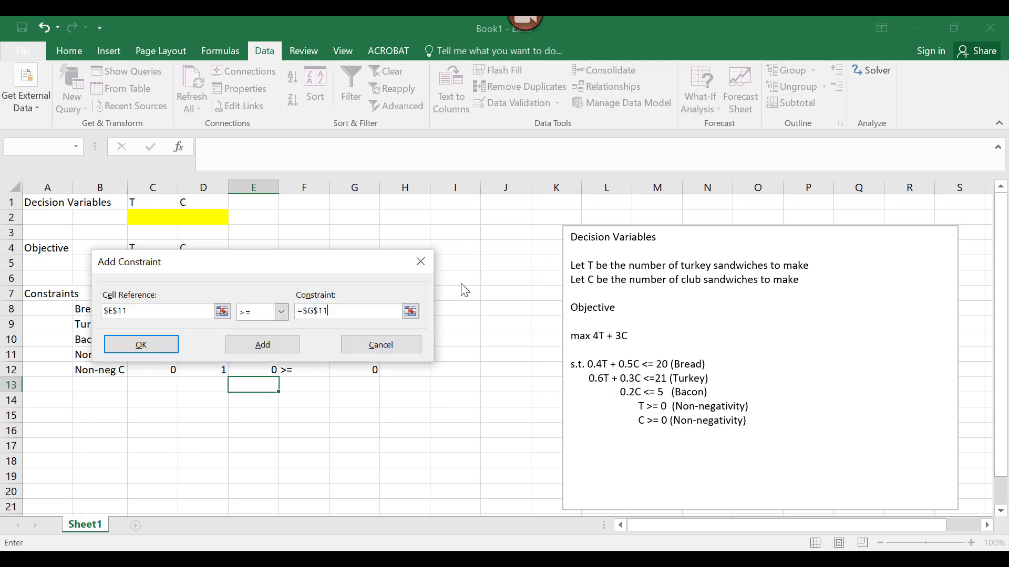
click(156, 343)
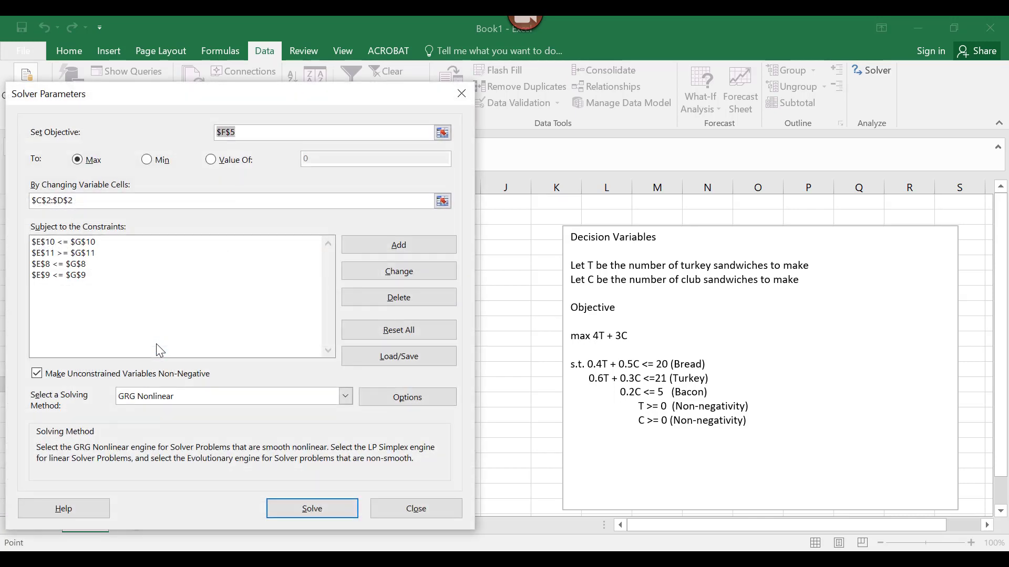
Add the Non-neg C constraint to Solver, with E12 >= G12.
click(377, 253)
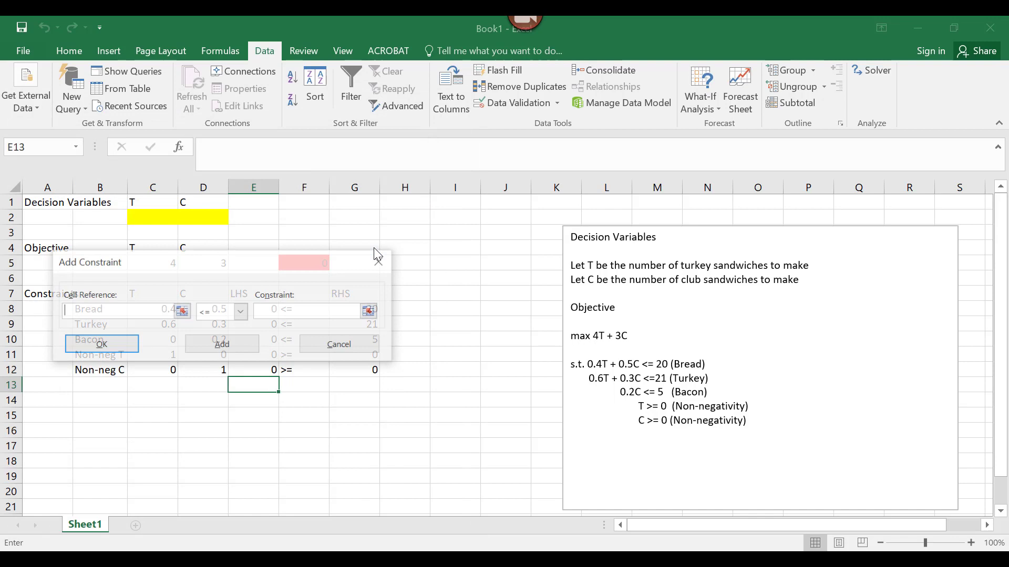
click(181, 313)
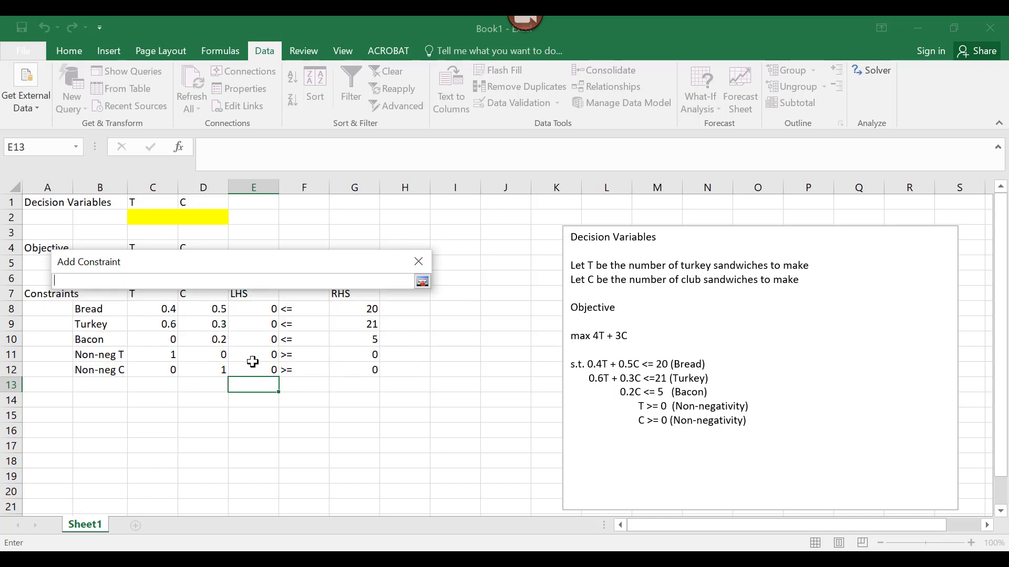
click(257, 366)
click(424, 283)
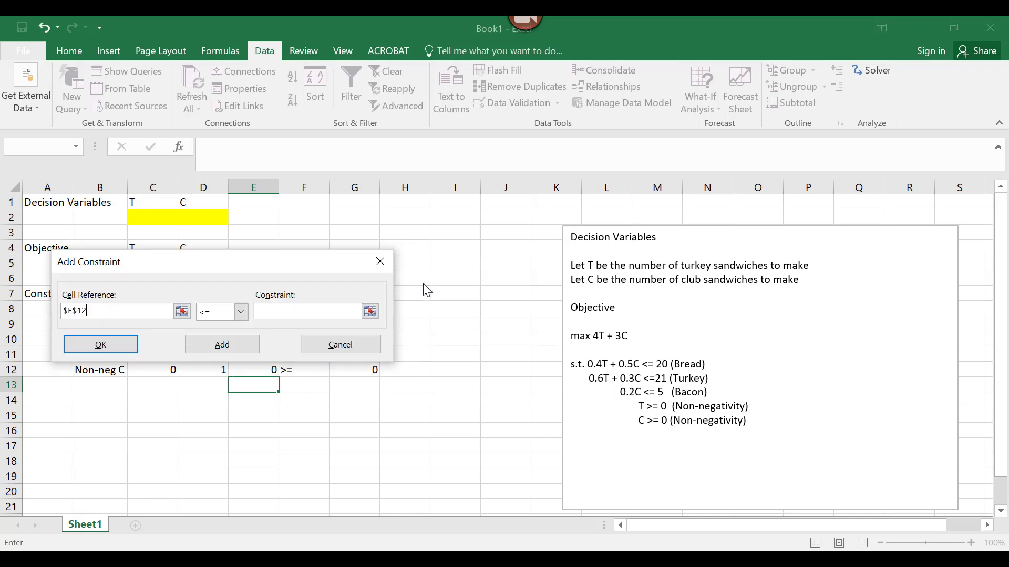
click(241, 312)
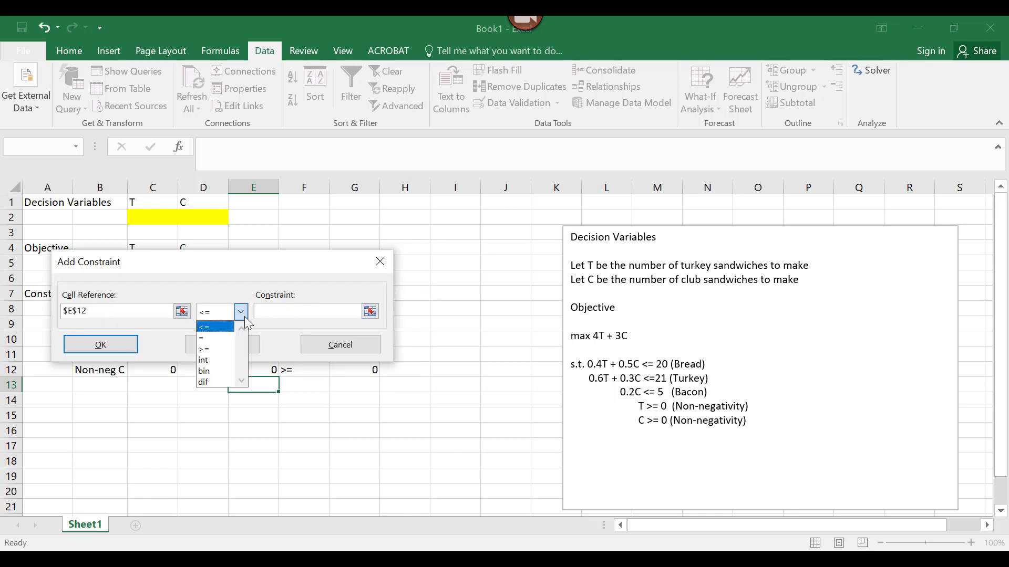
click(214, 349)
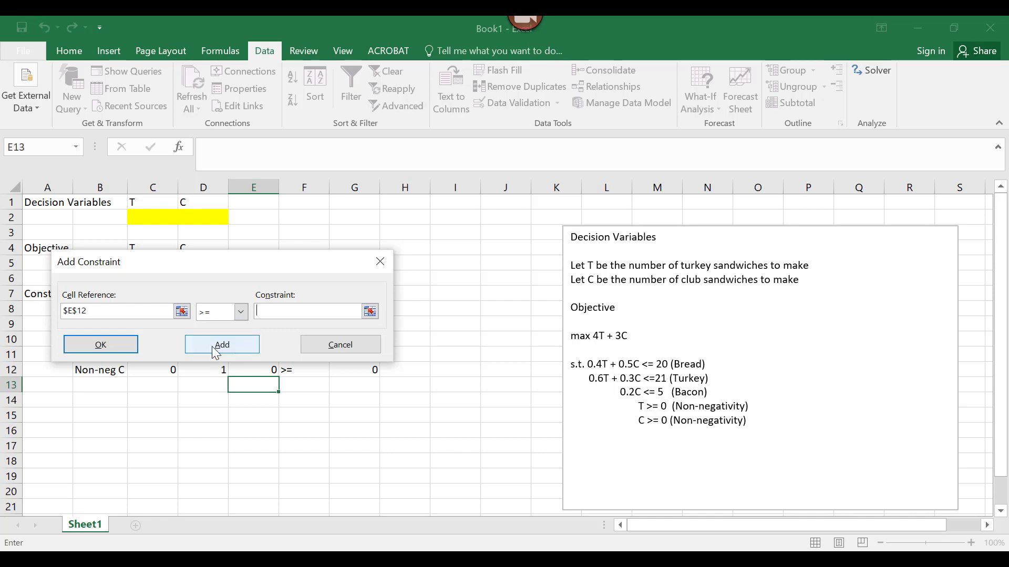
click(368, 312)
click(357, 371)
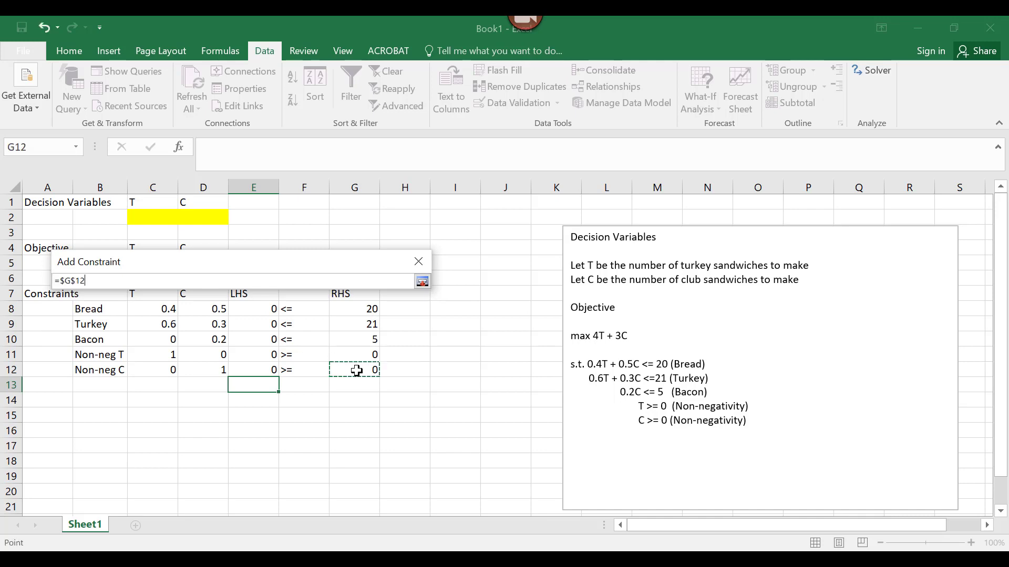
click(422, 283)
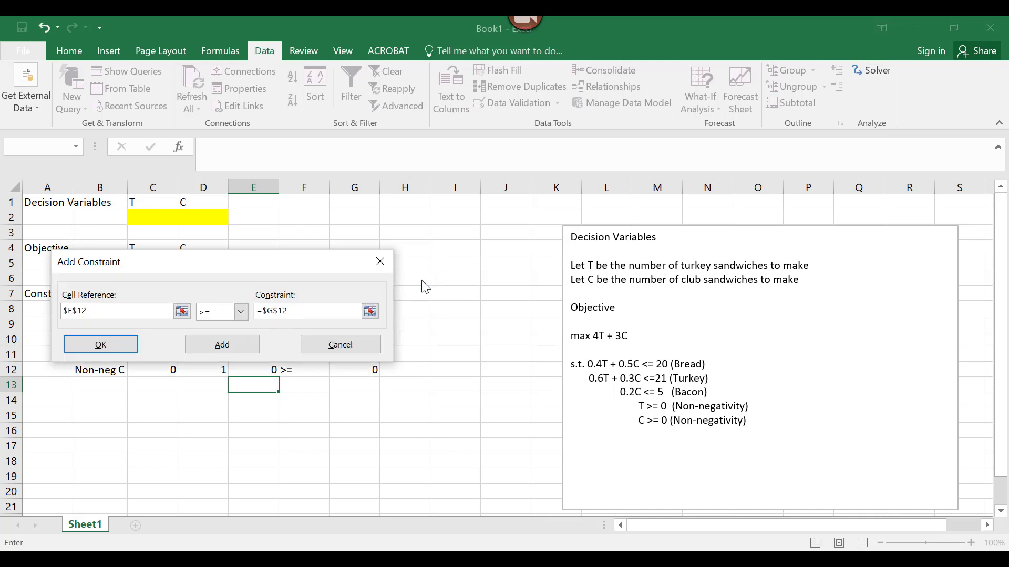
click(112, 339)
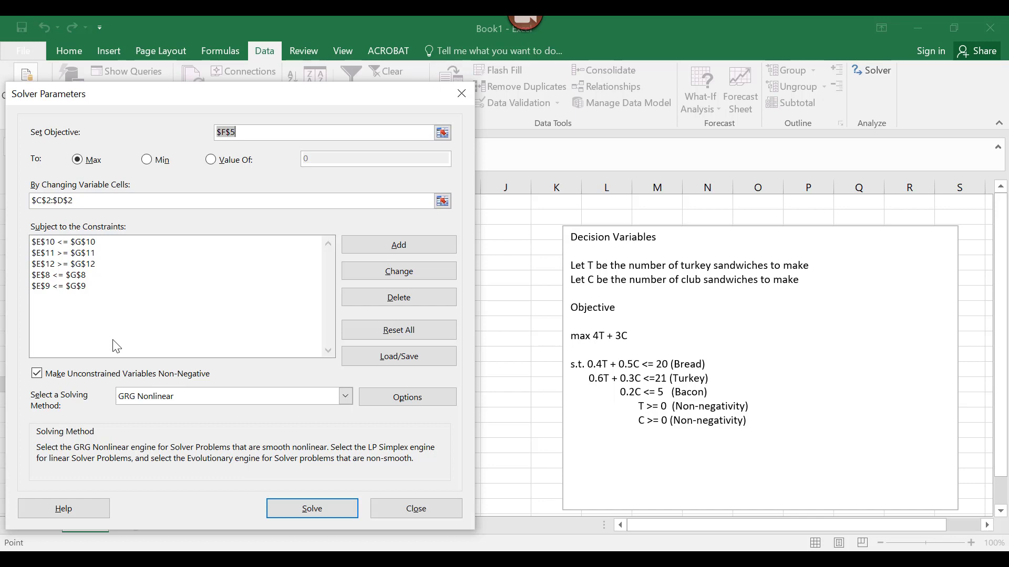
Solve the model with the Simplex LP method and keep the Solver solution.
click(175, 395)
click(176, 419)
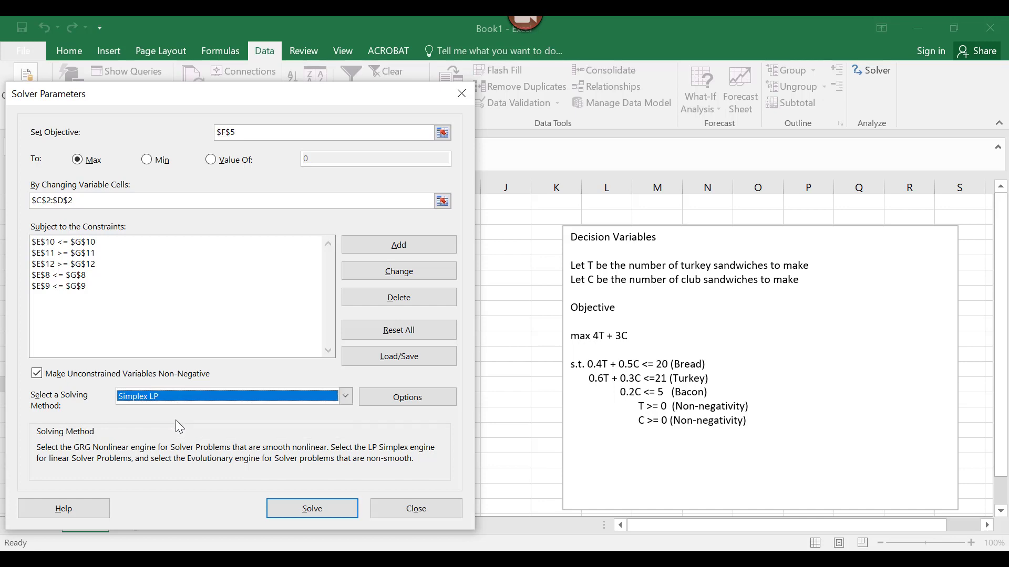
click(296, 512)
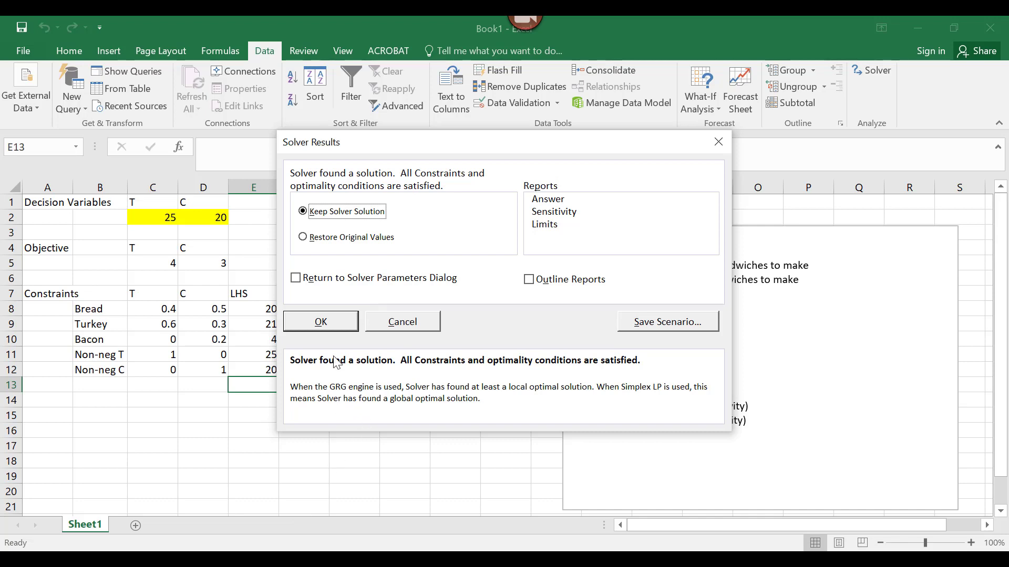
click(332, 324)
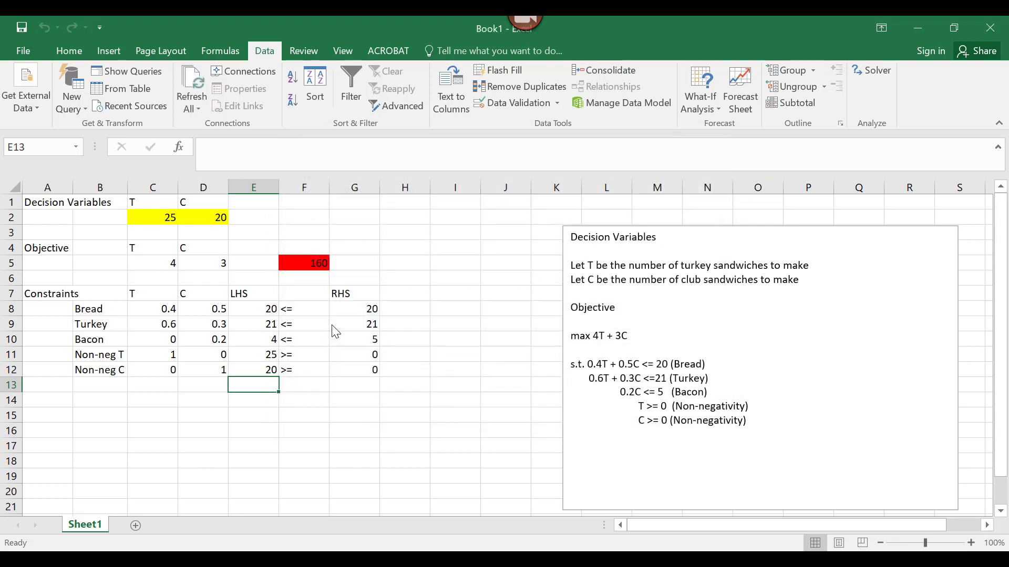
Examine the solved decision variables in C2 and D2 and the objective value in F5.
click(166, 219)
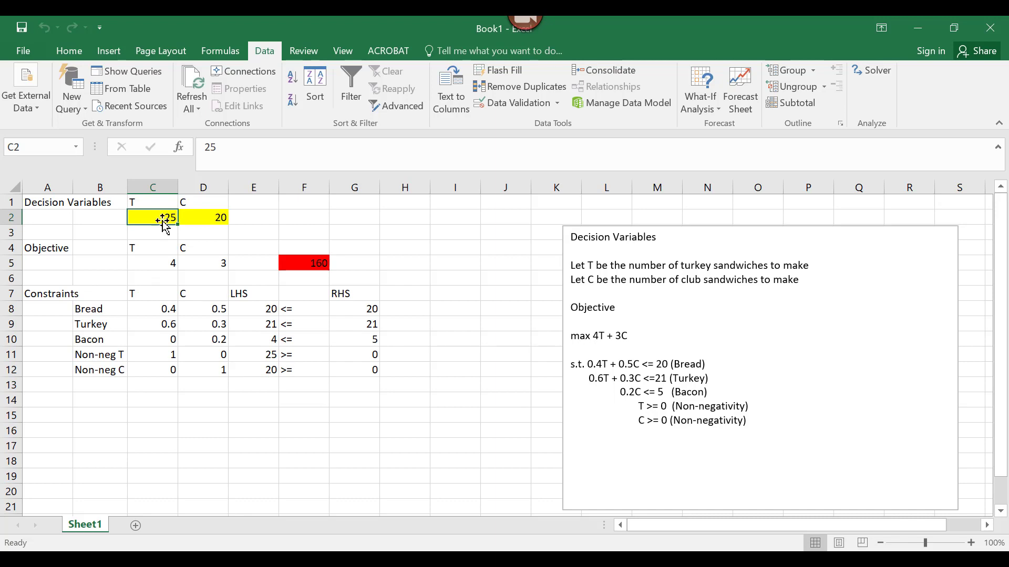
click(196, 217)
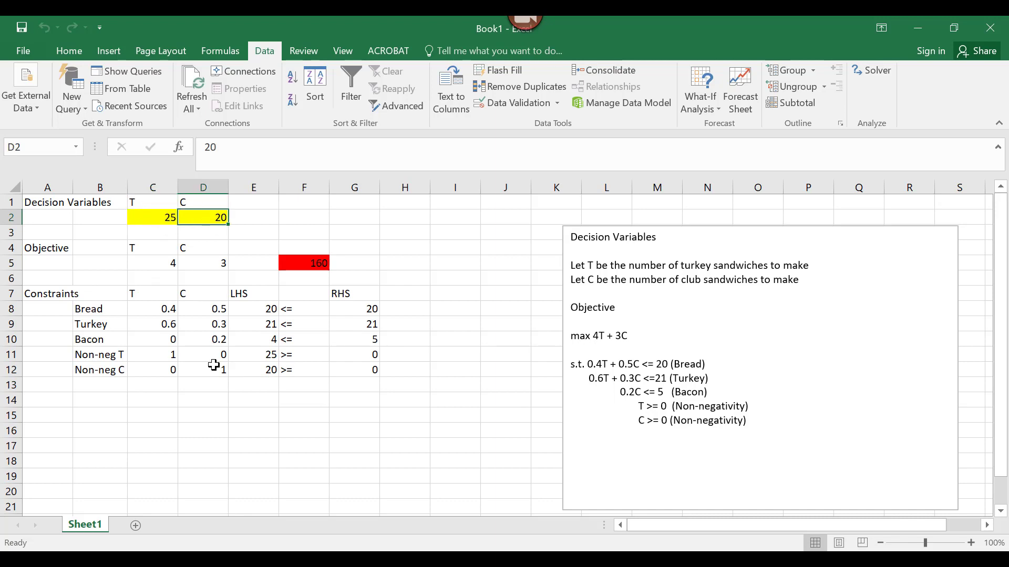
click(318, 266)
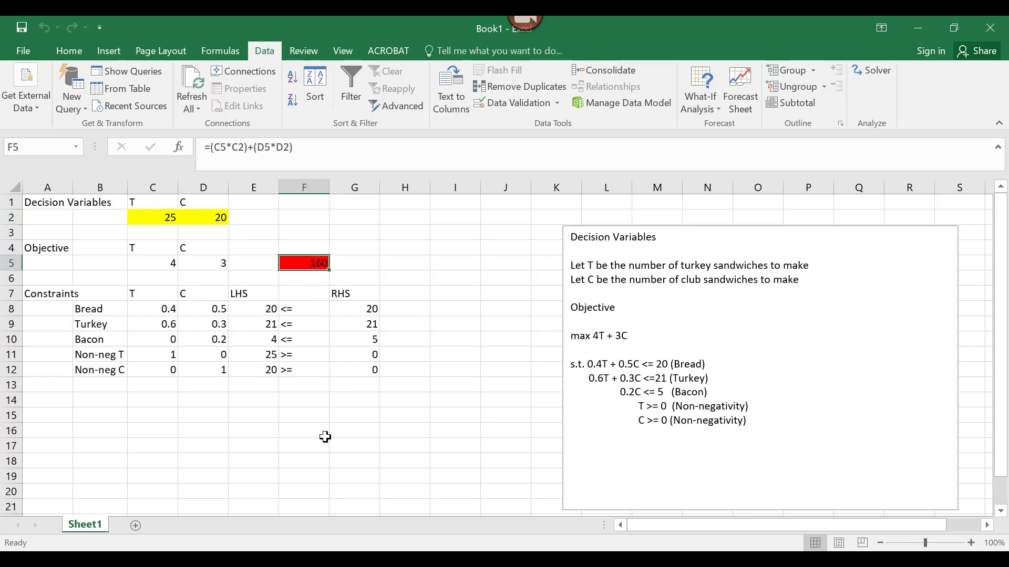